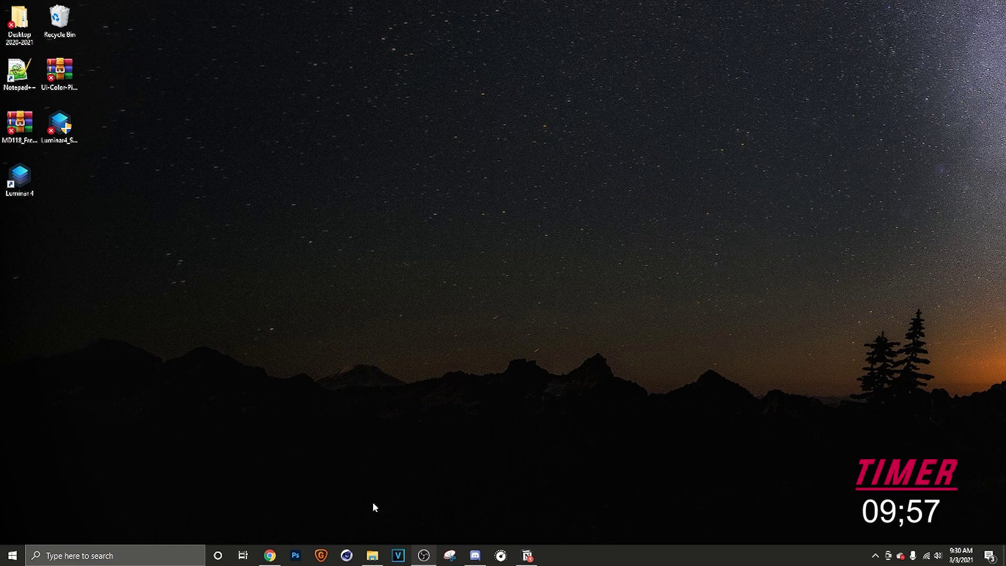
- Launch Adobe Photoshop from the Windows taskbar
{"action": "left_click", "coordinate": [303, 563]}
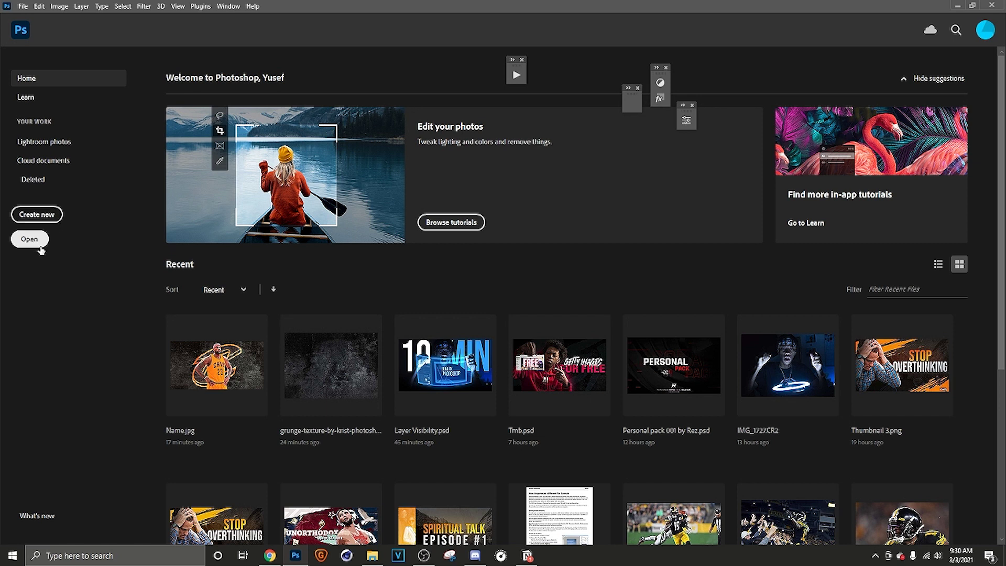
- Start a new document from the Home screen, proposing a 1280 × 665 px canvas
{"action": "left_click", "coordinate": [45, 216]}
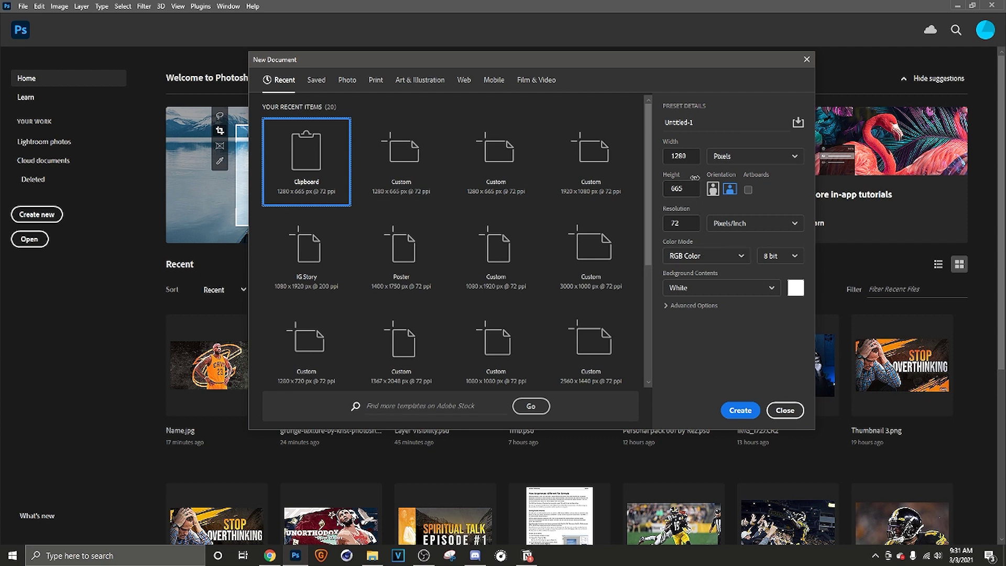
- Name the new 1280 × 665 px white document 'Test' and create it
{"action": "left_click", "coordinate": [706, 125]}
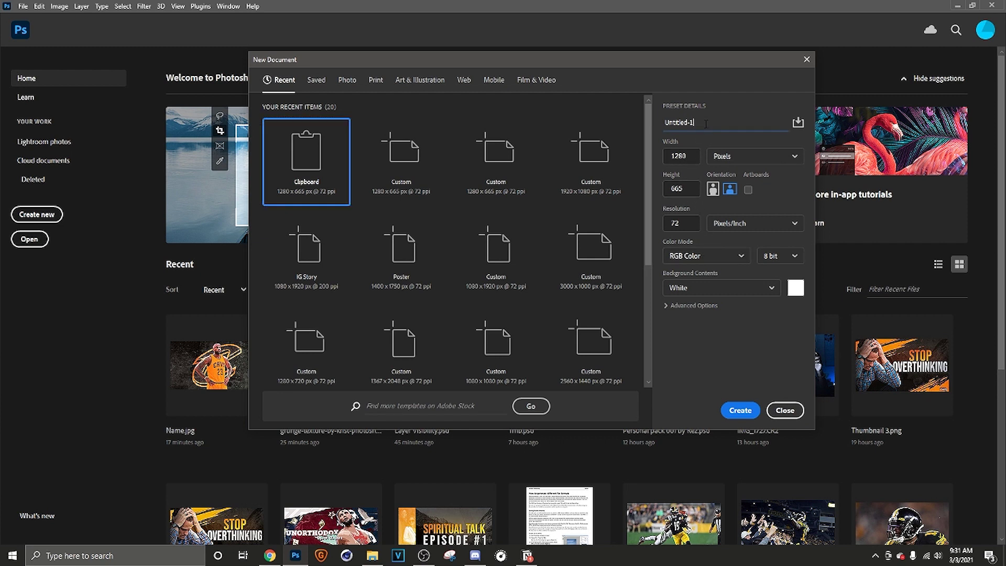
{"action": "key", "text": "BackSpace"}
{"action": "key", "text": "BackSpace"}
{"action": "key", "text": "BackSpace"}
{"action": "key", "text": "BackSpace"}
{"action": "key", "text": "BackSpace"}
{"action": "key", "text": "BackSpace"}
{"action": "key", "text": "BackSpace"}
{"action": "key", "text": "BackSpace"}
{"action": "key", "text": "BackSpace"}
{"action": "key", "text": "BackSpace"}
{"action": "type", "text": "Test"}
{"action": "left_click", "coordinate": [740, 411]}
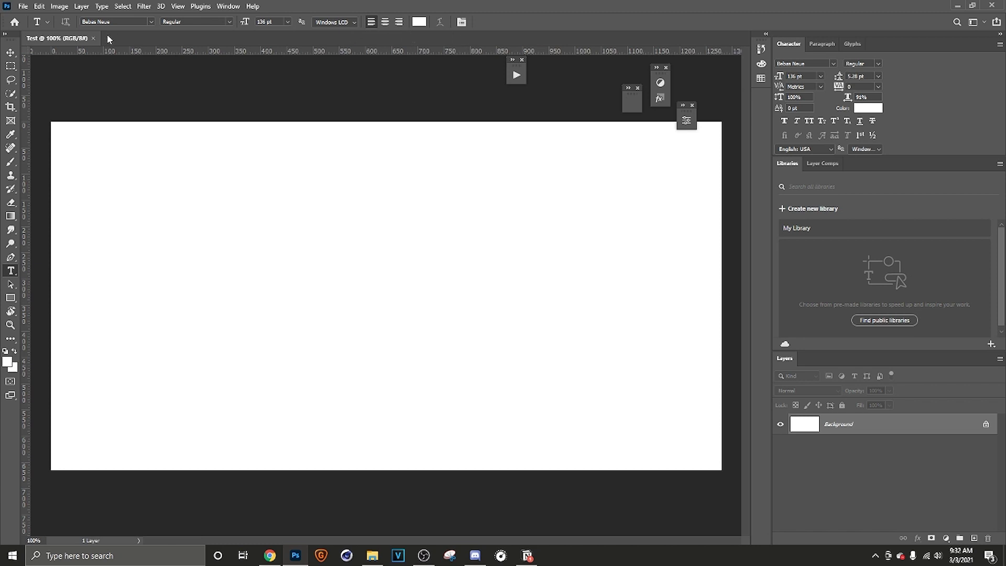
- Try the Crop and Lasso tools, then settle on the Quick Selection tool (W)
{"action": "left_click", "coordinate": [11, 107]}
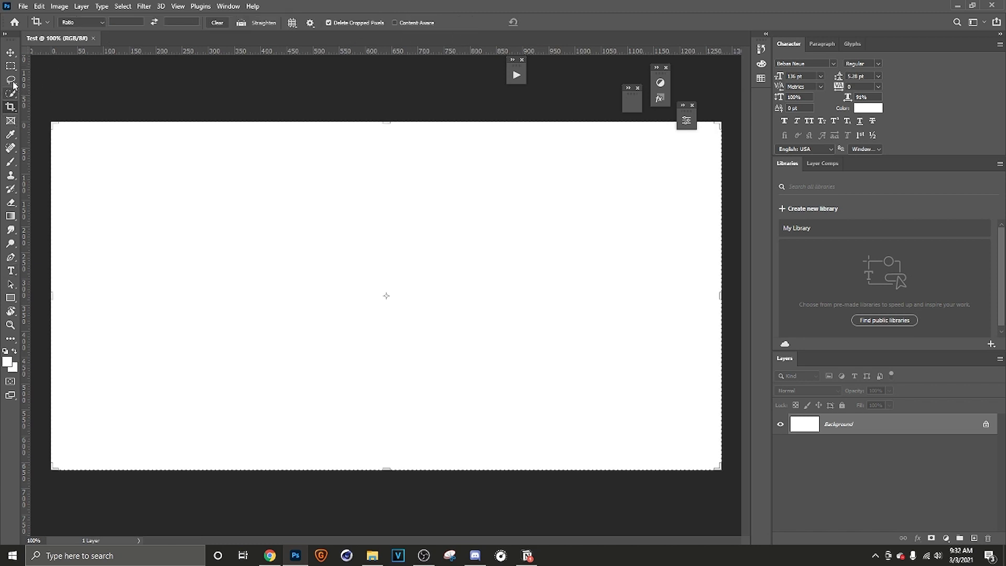
{"action": "left_click", "coordinate": [12, 82]}
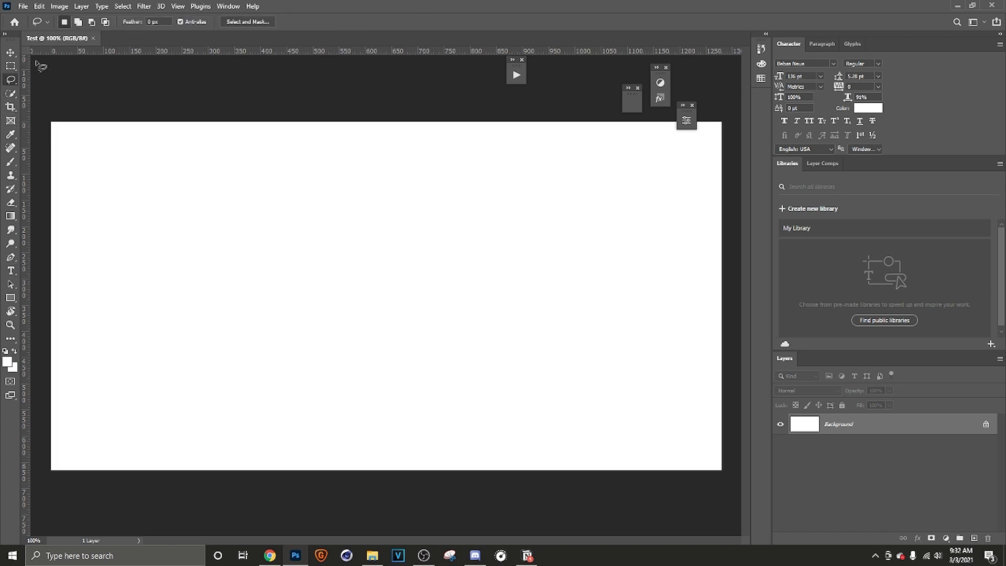
{"action": "left_click", "coordinate": [11, 94]}
{"action": "key", "text": "shift+w"}
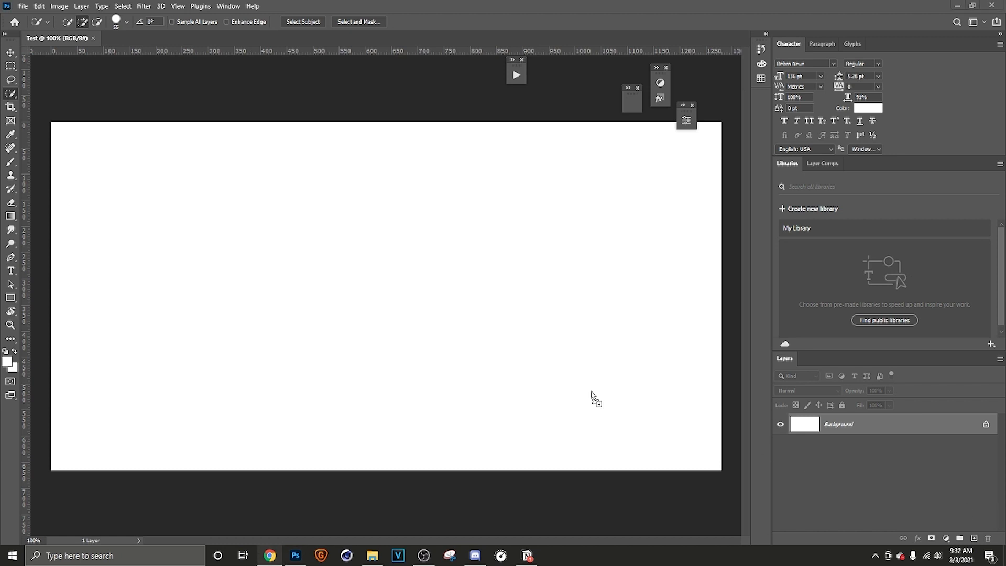
{"action": "left_click_drag", "start_coordinate": [367, 340], "coordinate": [395, 335]}
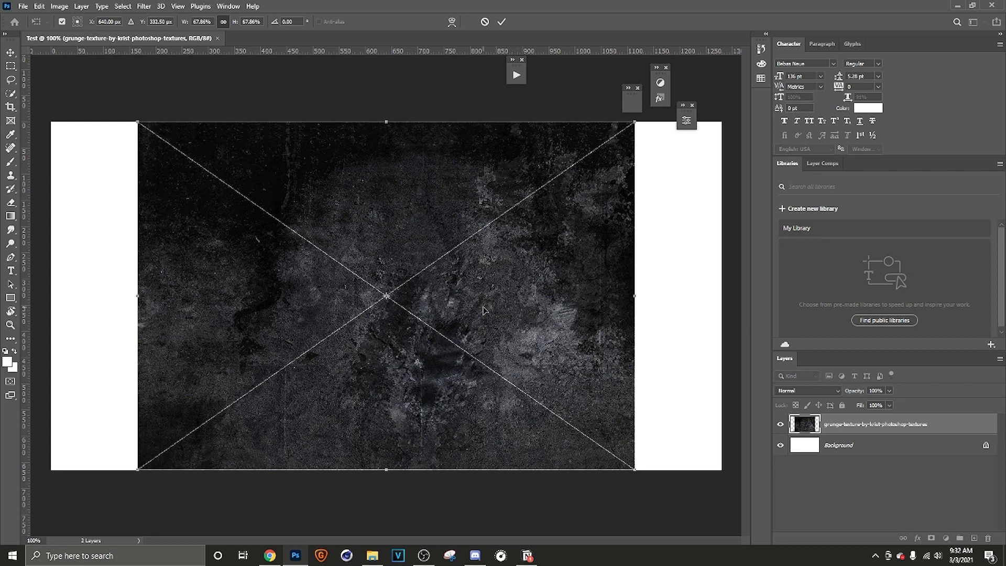
{"action": "right_click", "coordinate": [484, 311]}
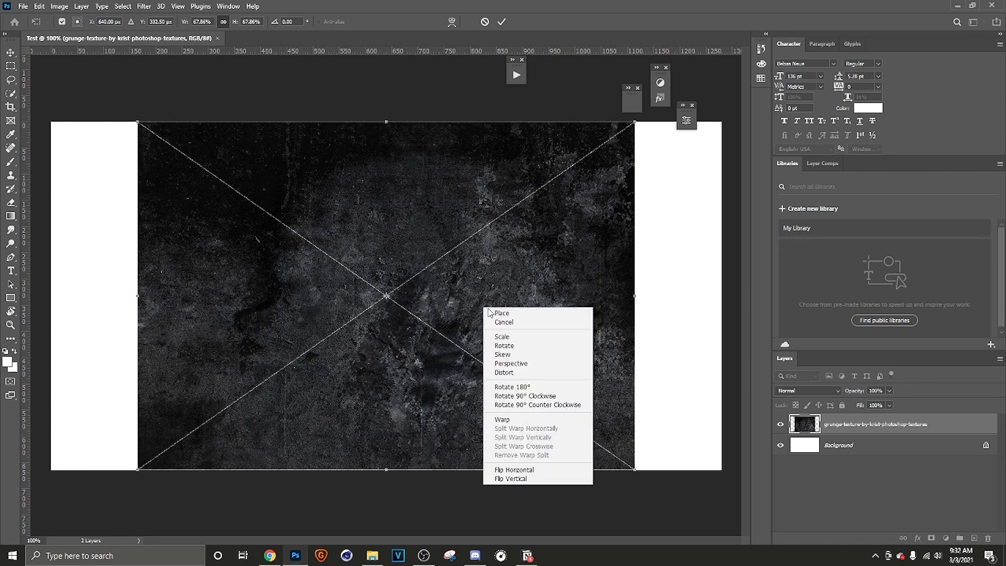
{"action": "left_click", "coordinate": [651, 294]}
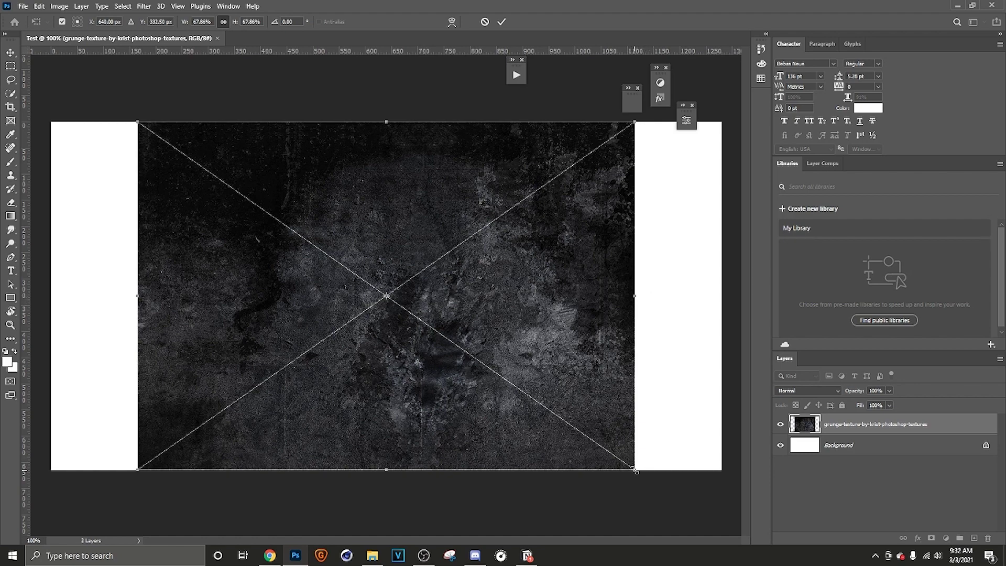
{"action": "left_click_drag", "start_coordinate": [636, 471], "coordinate": [737, 531]}
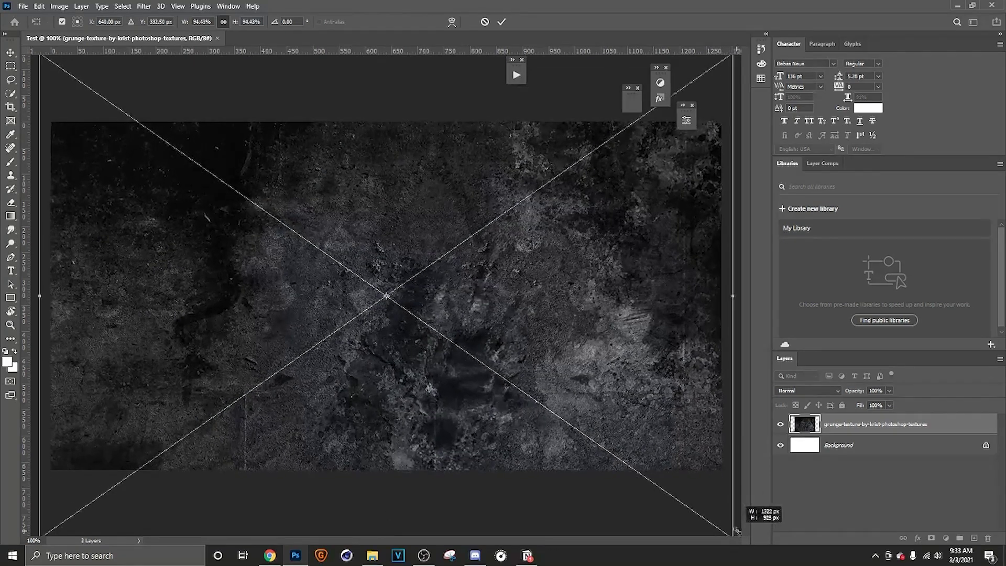
{"action": "right_click", "coordinate": [626, 368]}
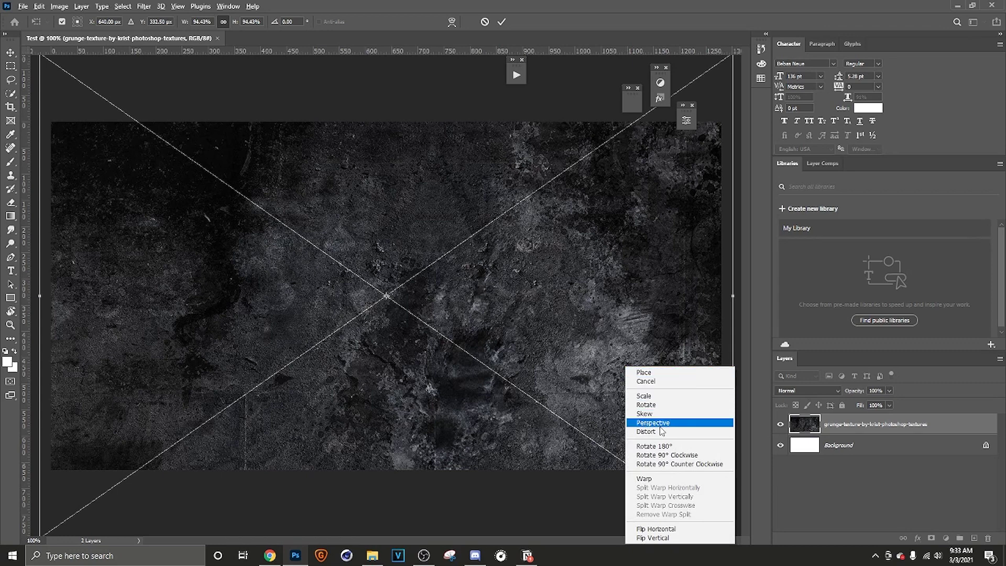
{"action": "key", "text": "Escape"}
{"action": "key", "text": "Escape"}
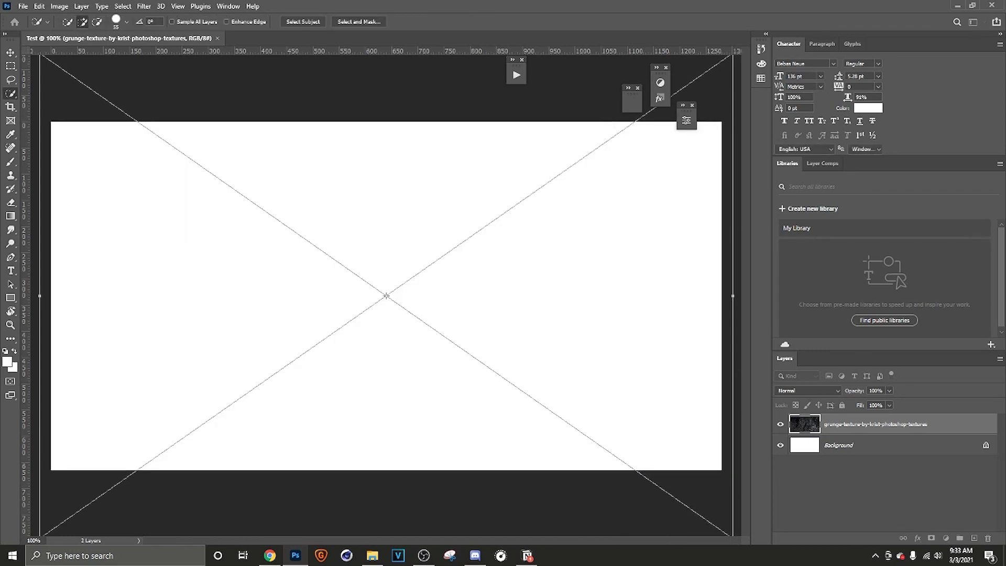
{"action": "key", "text": "ctrl+z"}
{"action": "right_click", "coordinate": [417, 370]}
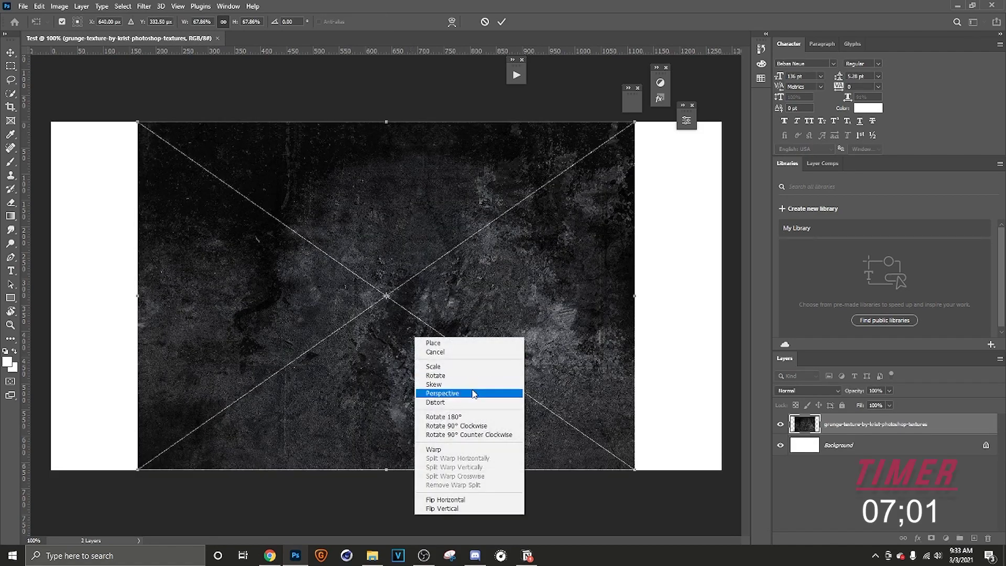
{"action": "left_click", "coordinate": [483, 391]}
{"action": "left_click_drag", "start_coordinate": [635, 122], "coordinate": [636, 183]}
{"action": "right_click", "coordinate": [580, 215]}
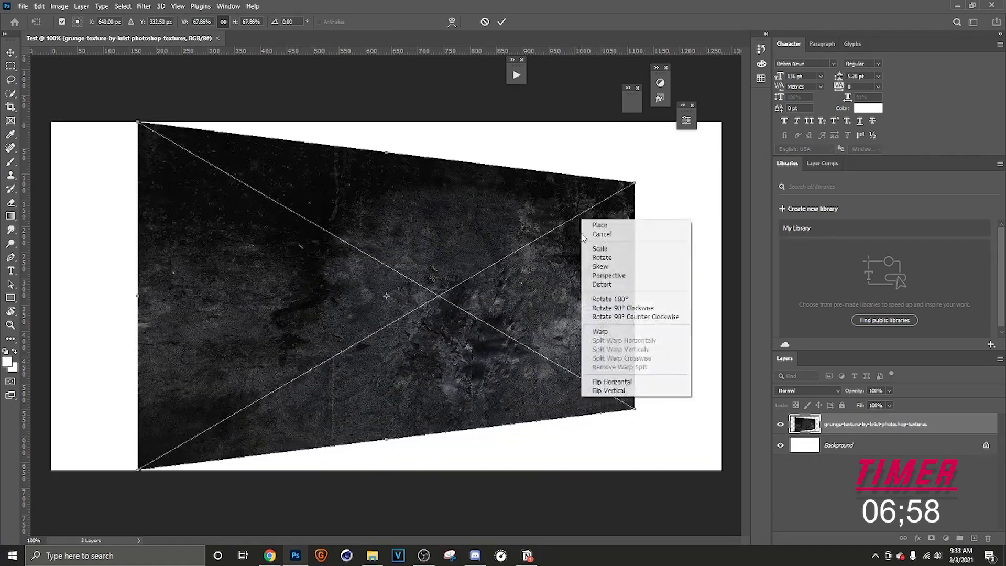
{"action": "left_click", "coordinate": [616, 336]}
{"action": "left_click_drag", "start_coordinate": [512, 168], "coordinate": [401, 411]}
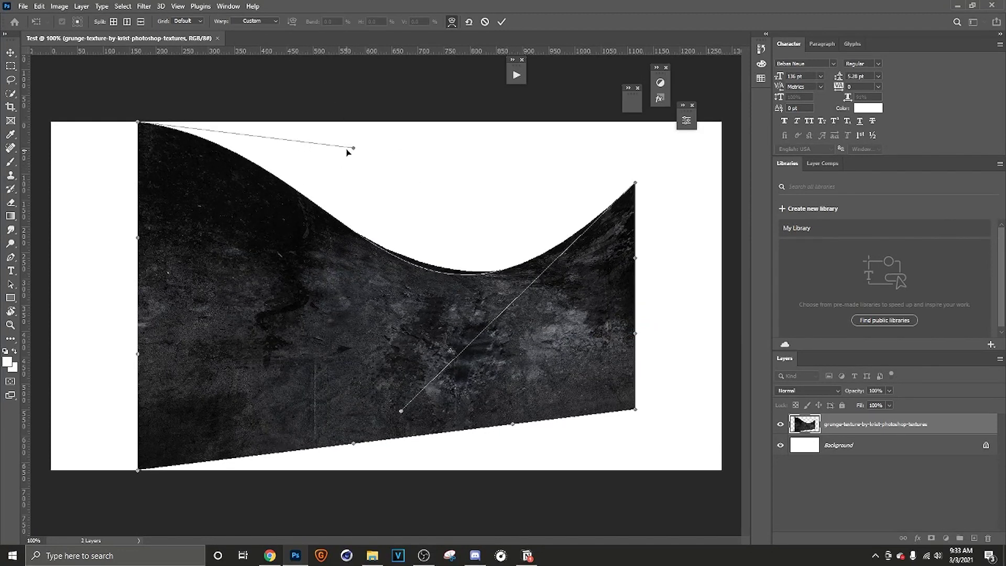
{"action": "left_click_drag", "start_coordinate": [352, 149], "coordinate": [354, 87]}
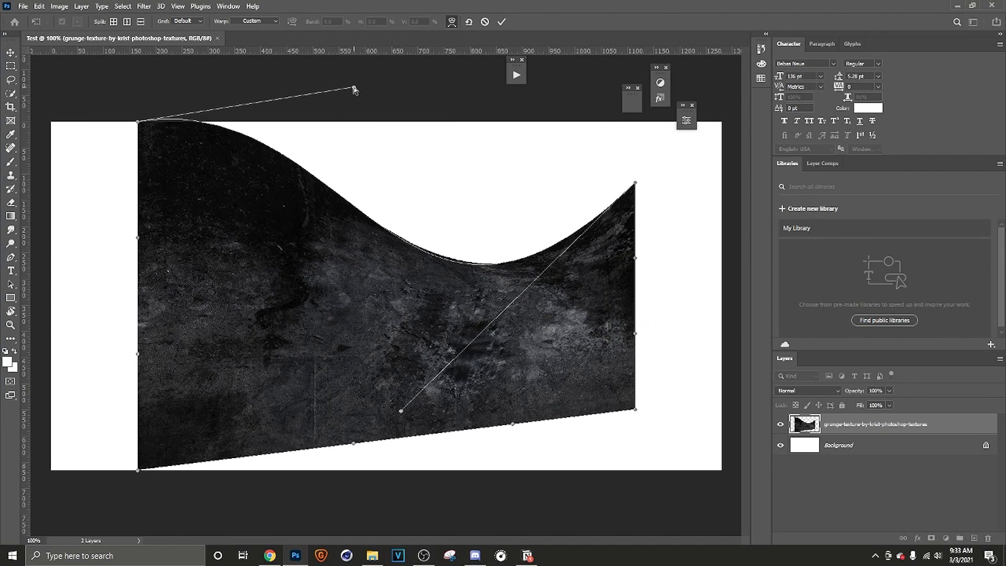
{"action": "left_click", "coordinate": [485, 22]}
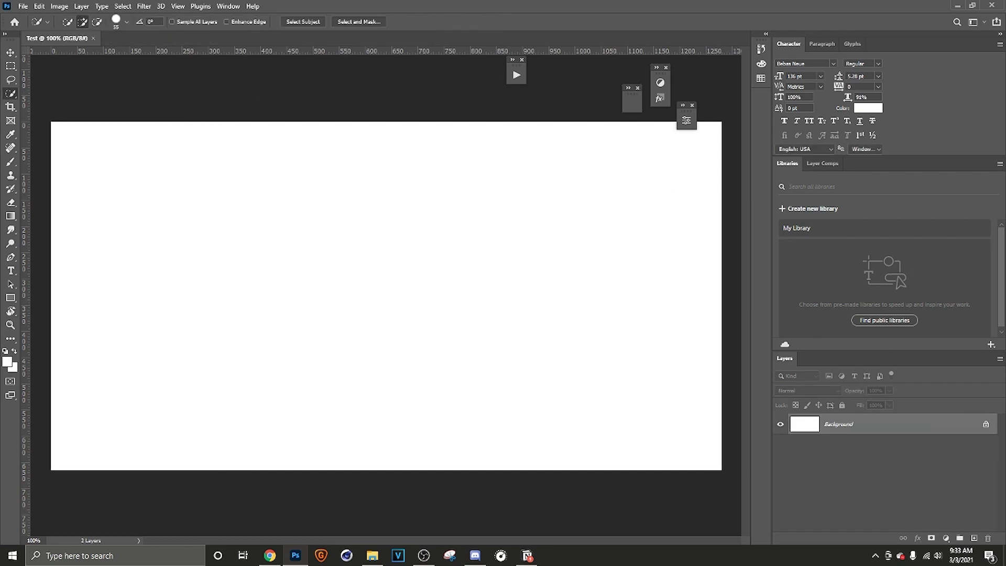
{"action": "left_click_drag", "start_coordinate": [296, 556], "coordinate": [400, 331]}
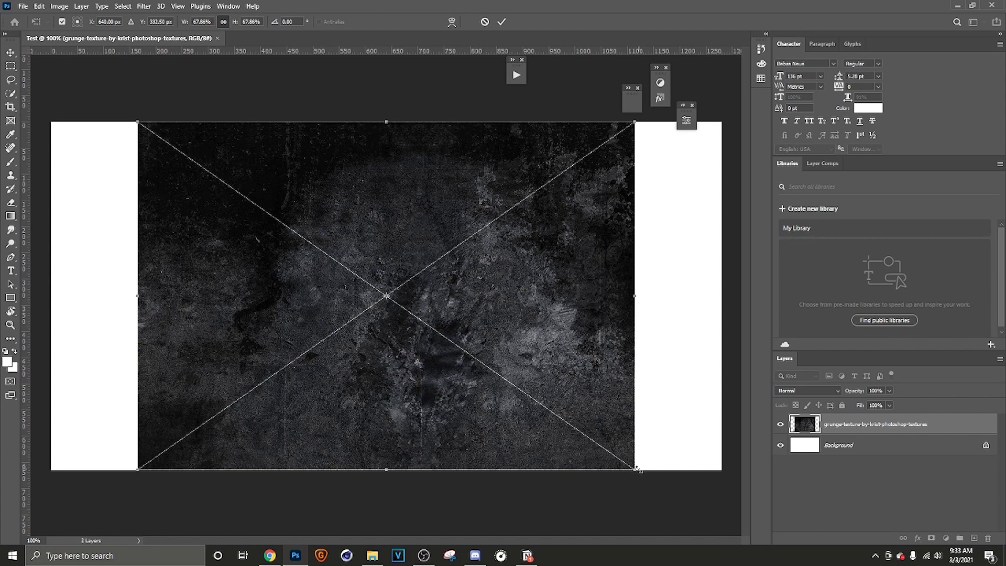
- Scale the grunge texture to fill the canvas and duplicate its layer
{"action": "left_click_drag", "start_coordinate": [637, 468], "coordinate": [731, 535]}
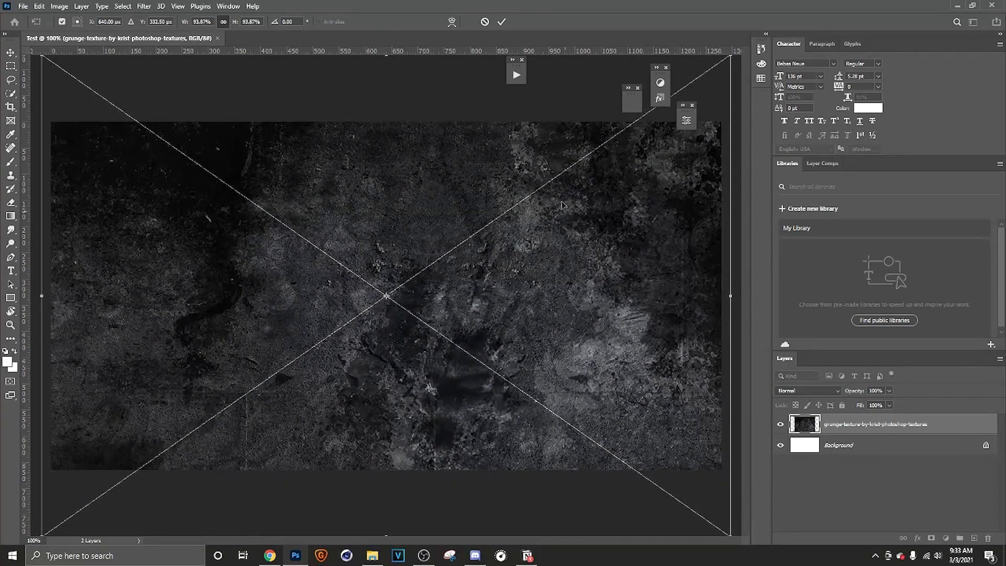
{"action": "left_click", "coordinate": [503, 21]}
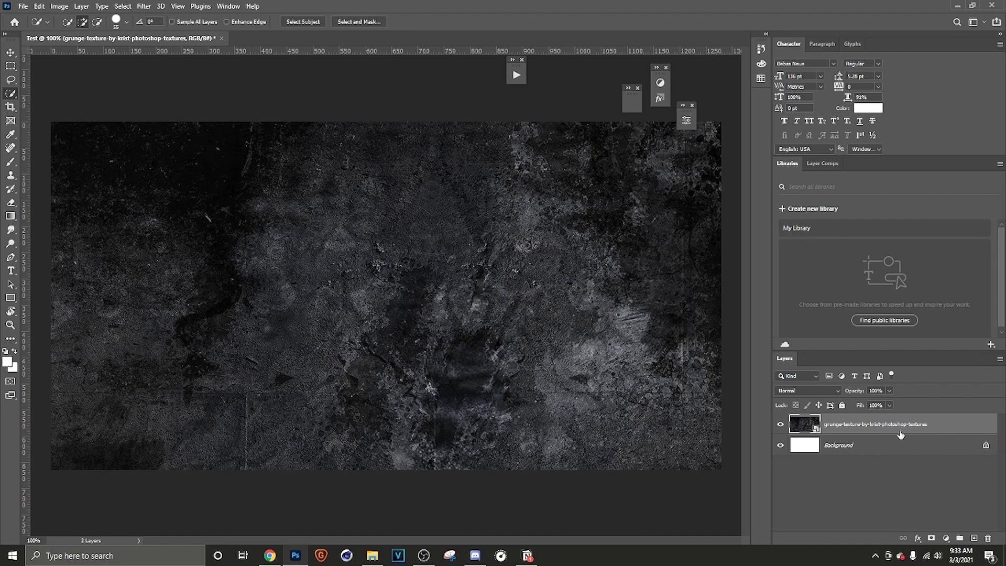
{"action": "key", "text": "ctrl+j"}
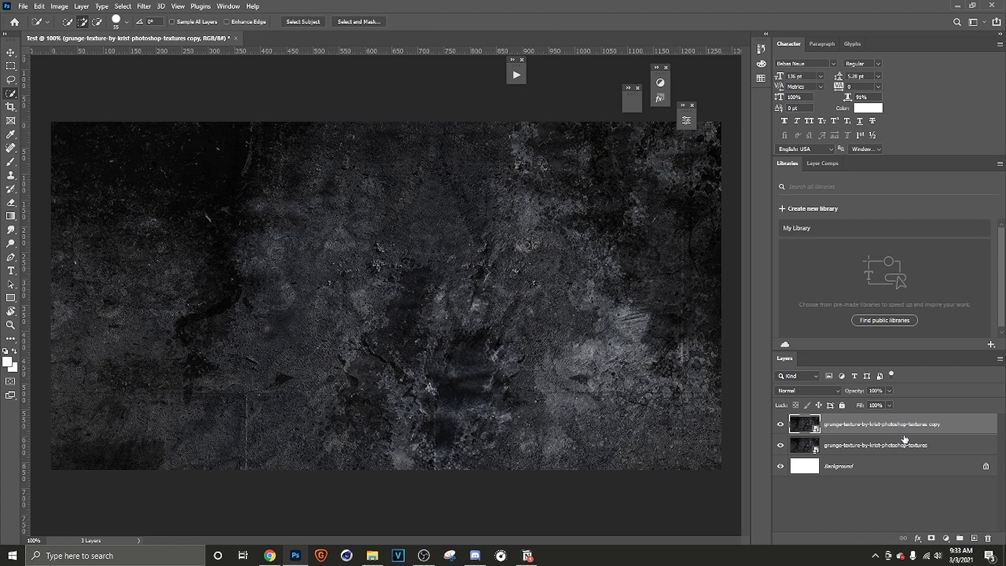
- Merge both grunge texture layers down into the Background layer
{"action": "left_click", "coordinate": [944, 449], "text": "shift"}
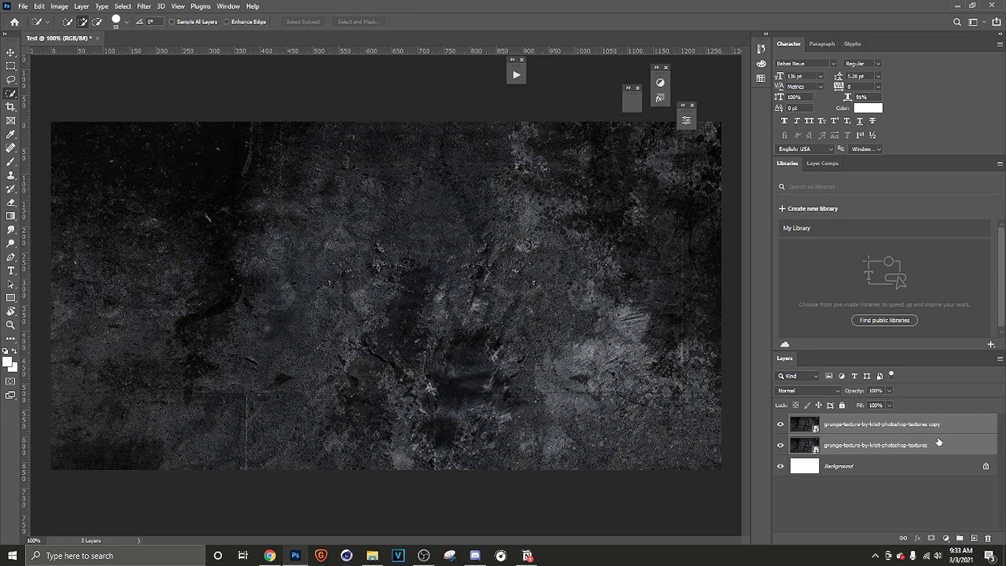
{"action": "key", "text": "ctrl+e"}
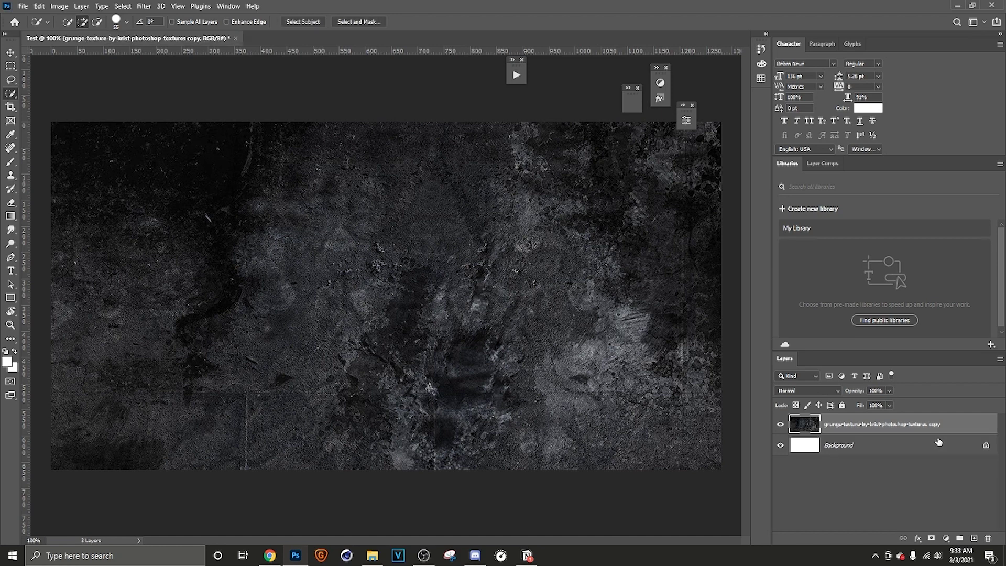
{"action": "left_click", "coordinate": [898, 450], "text": "shift"}
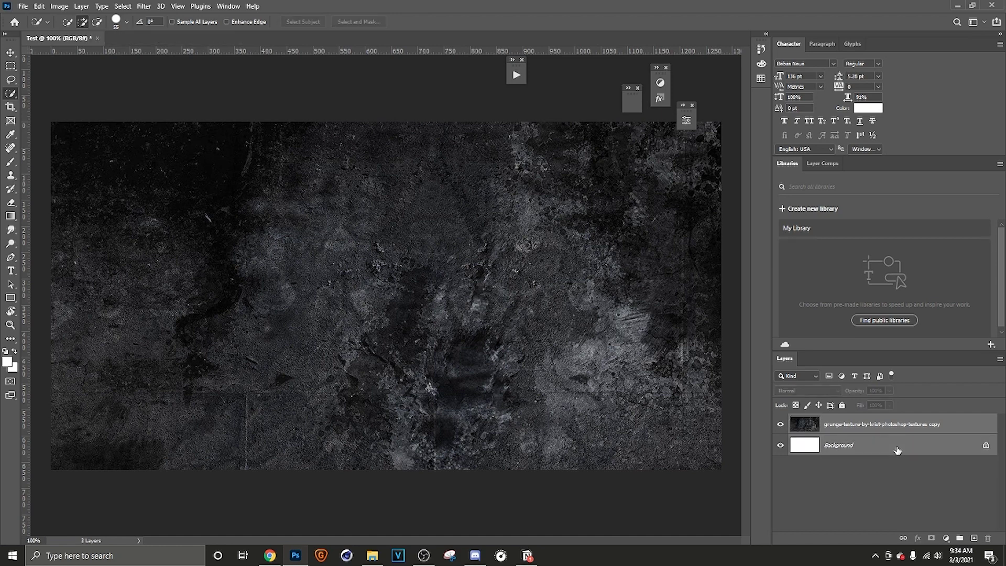
{"action": "key", "text": "ctrl+e"}
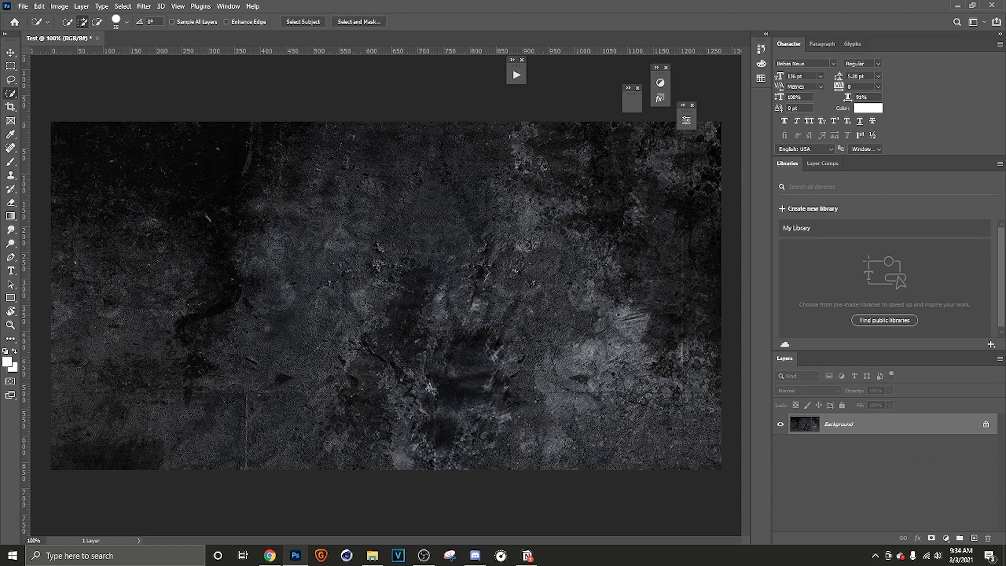
- Place and enlarge the Cavaliers logo, setting its blend mode to Color Dodge
{"action": "left_click_drag", "start_coordinate": [296, 555], "coordinate": [274, 319]}
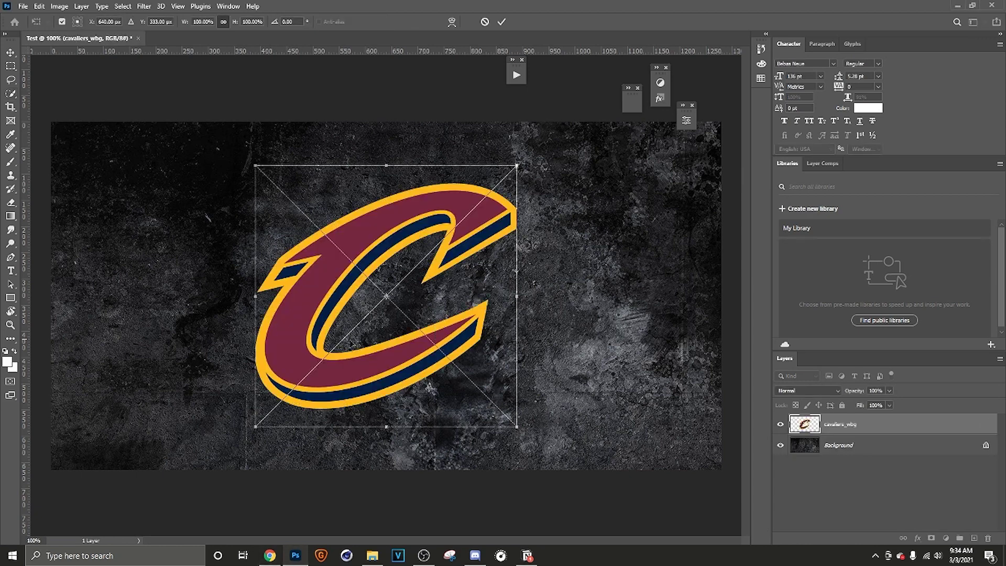
{"action": "left_click_drag", "start_coordinate": [518, 427], "coordinate": [594, 484]}
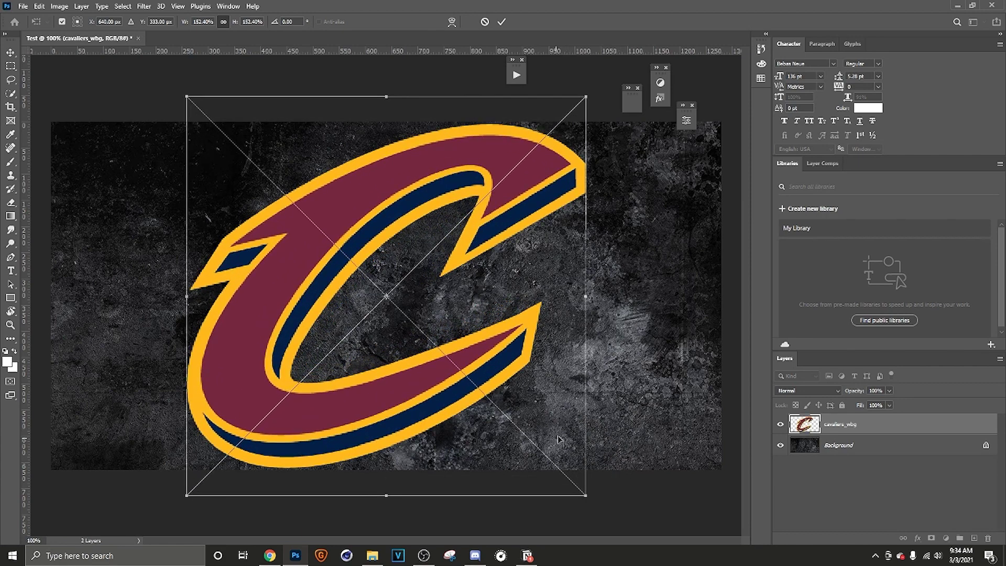
{"action": "left_click", "coordinate": [502, 22]}
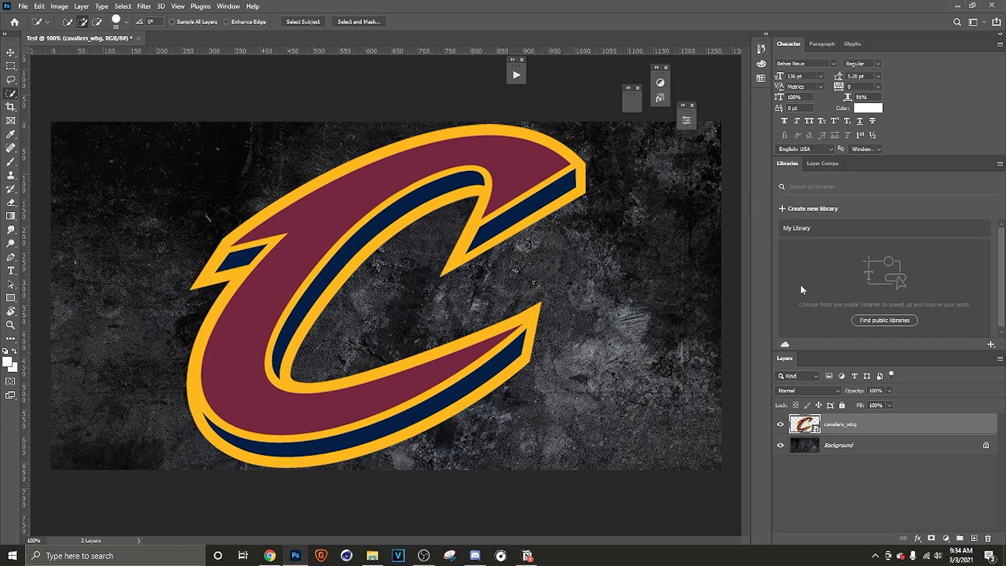
{"action": "left_click", "coordinate": [820, 392]}
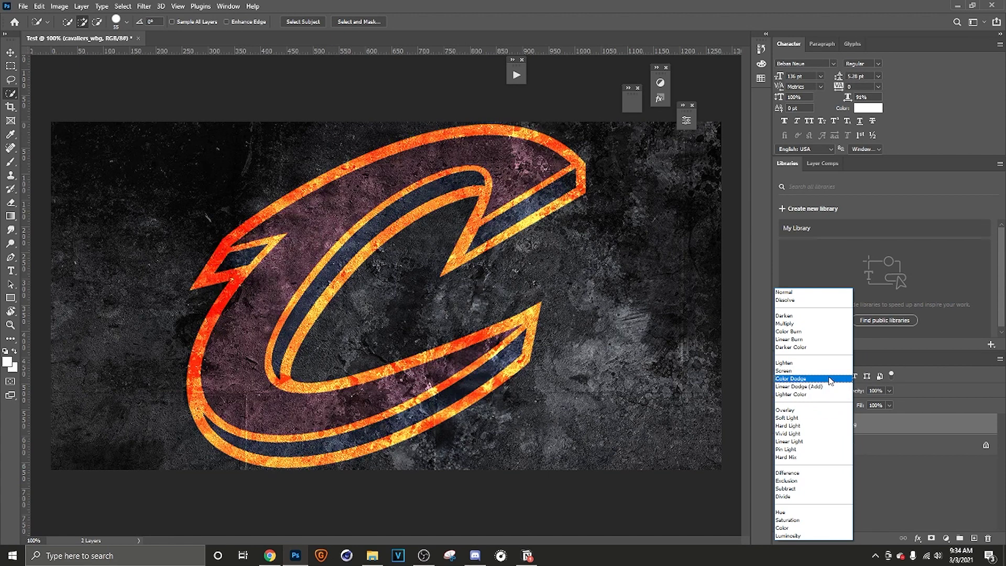
{"action": "left_click", "coordinate": [831, 379]}
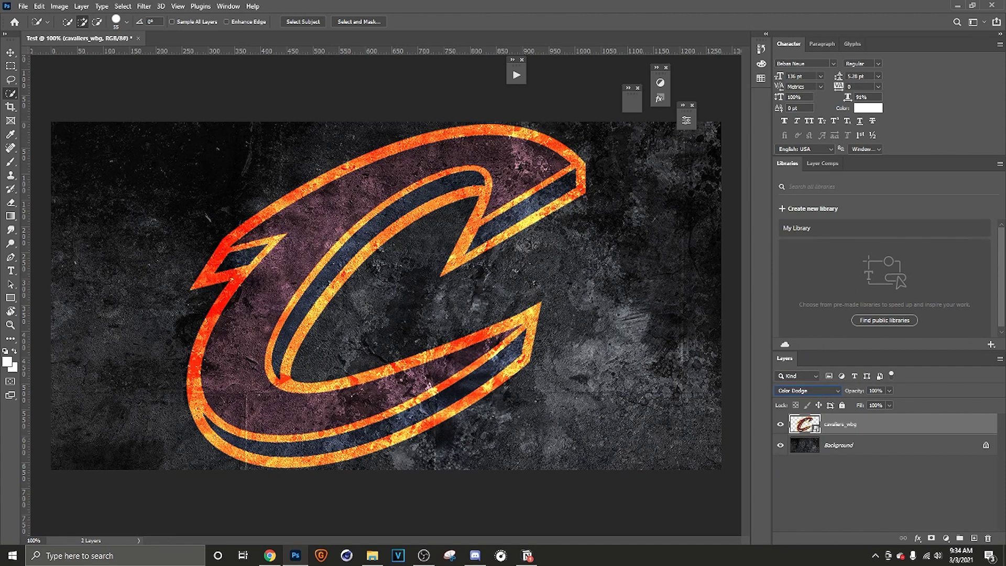
- Place the LeBron James cutout centred over the glowing logo
{"action": "left_click_drag", "start_coordinate": [404, 321], "coordinate": [412, 319]}
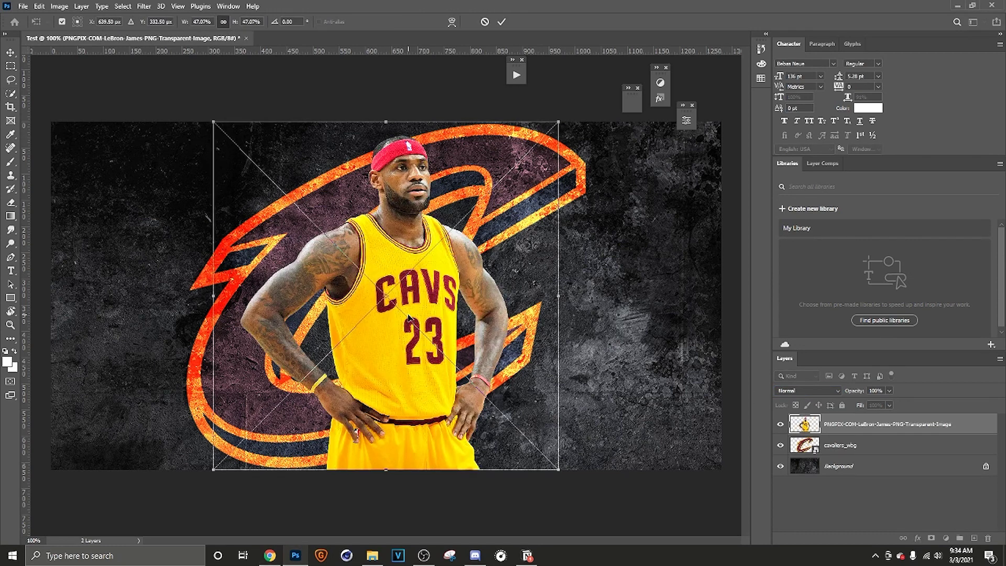
{"action": "left_click", "coordinate": [502, 21]}
{"action": "key", "text": "w"}
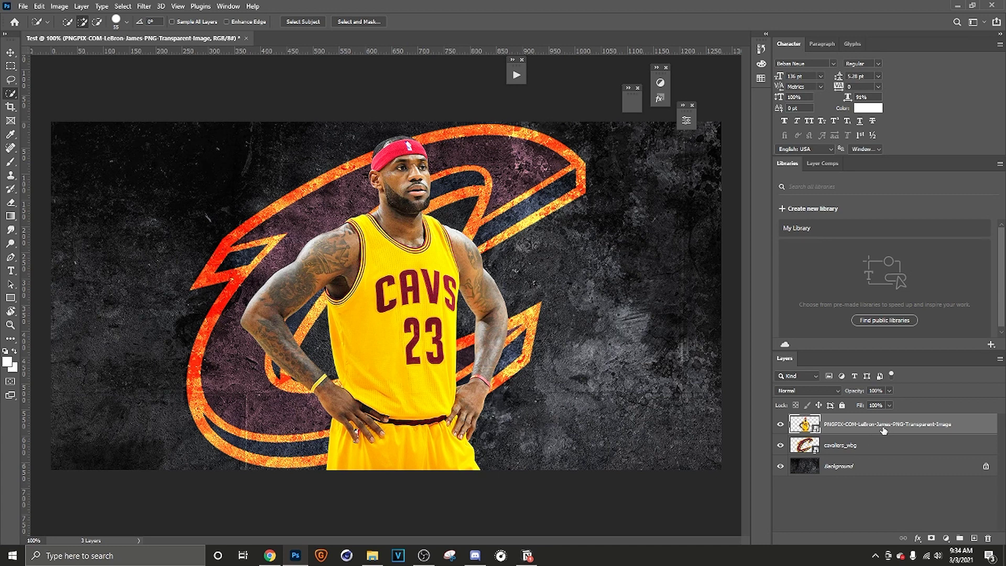
- Try a Gradient Overlay layer style on the cutout, then cancel it
{"action": "right_click", "coordinate": [963, 424]}
{"action": "left_click", "coordinate": [879, 96]}
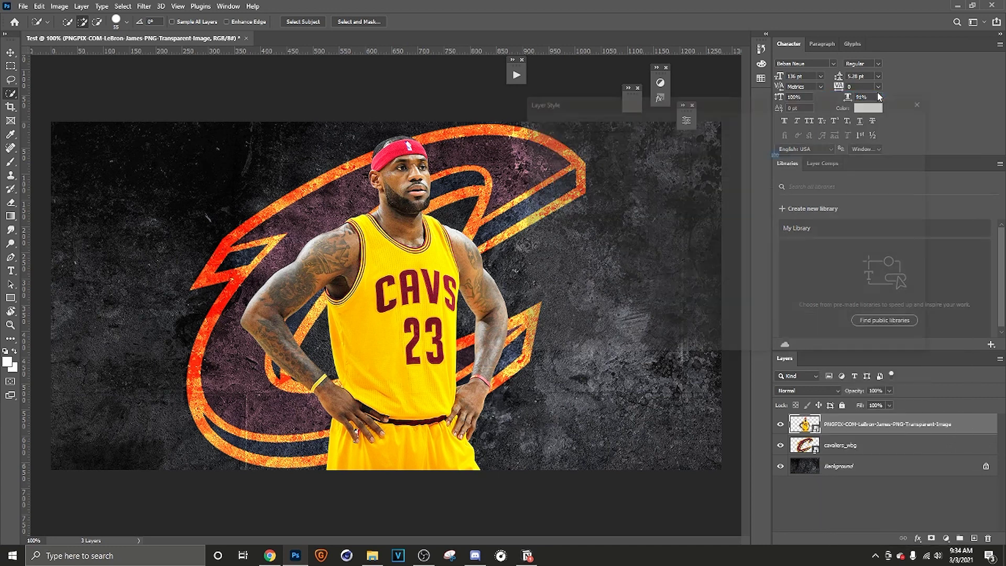
{"action": "left_click", "coordinate": [555, 166]}
{"action": "left_click", "coordinate": [735, 142]}
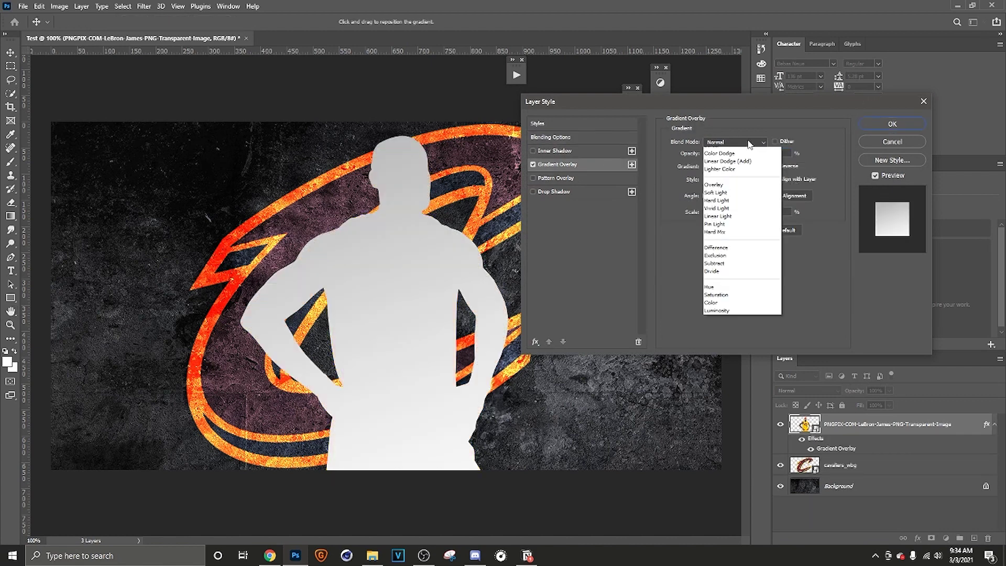
{"action": "left_click", "coordinate": [744, 171]}
{"action": "scroll", "coordinate": [731, 144], "scroll_direction": "down", "scroll_amount": 5}
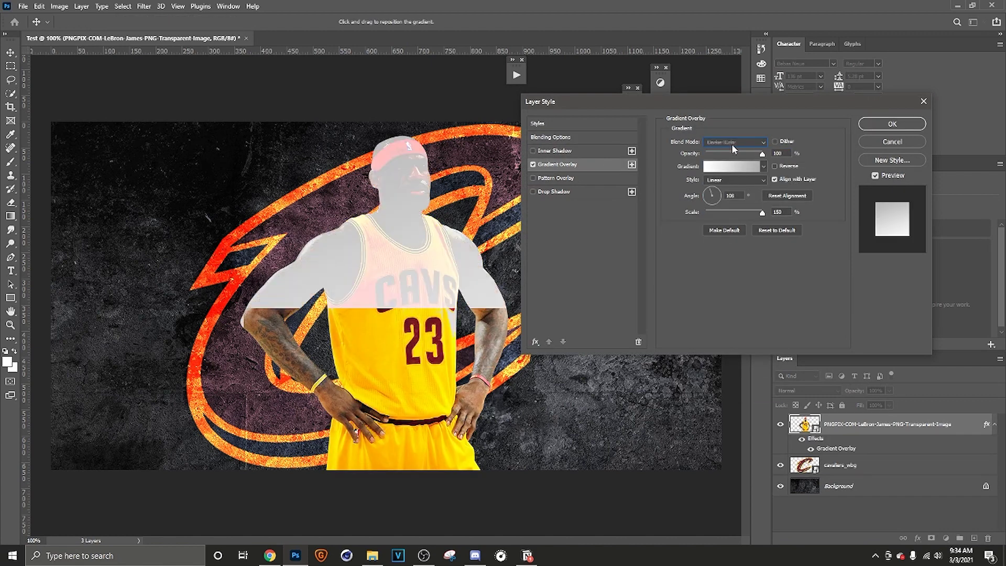
{"action": "left_click", "coordinate": [887, 140]}
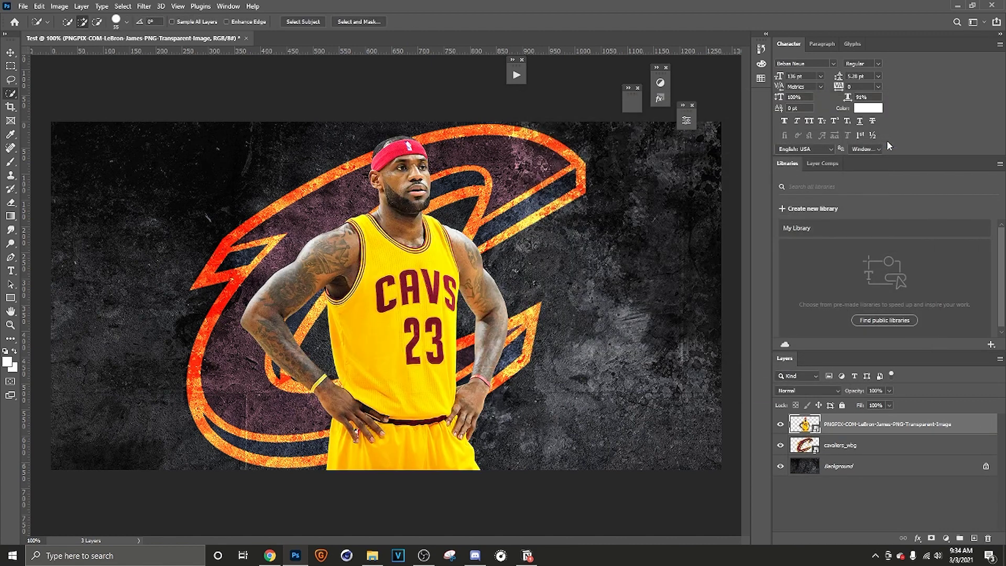
{"action": "left_click", "coordinate": [948, 542]}
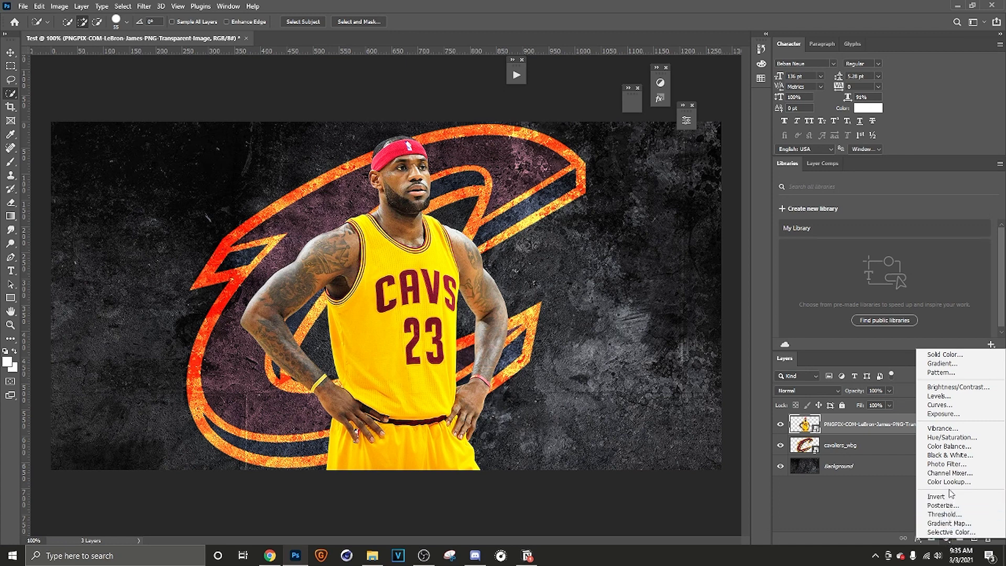
- Add a clipped Color Balance adjustment with Yellow-Blue at +43 and red nudged toward cyan
{"action": "left_click", "coordinate": [954, 447]}
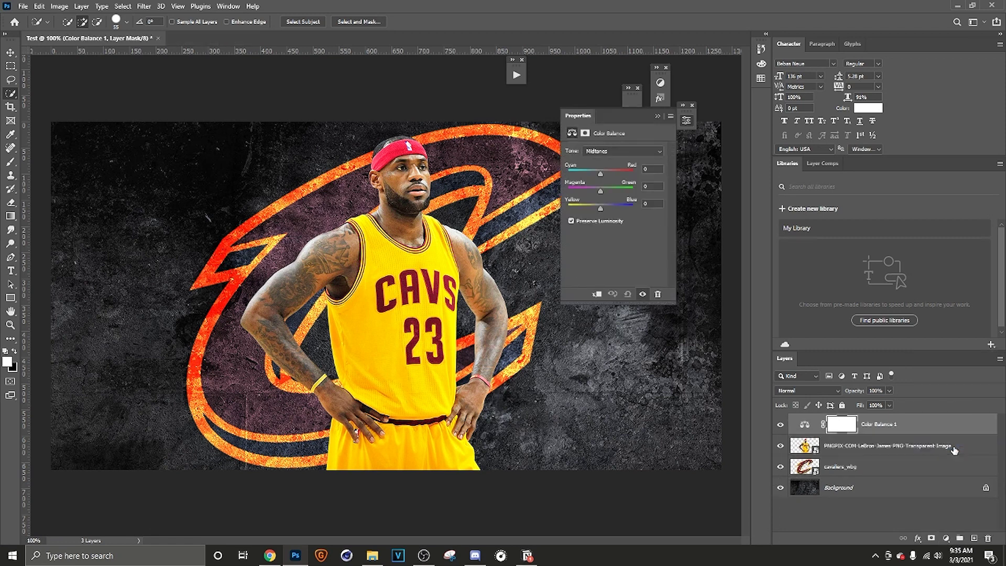
{"action": "left_click", "coordinate": [598, 295]}
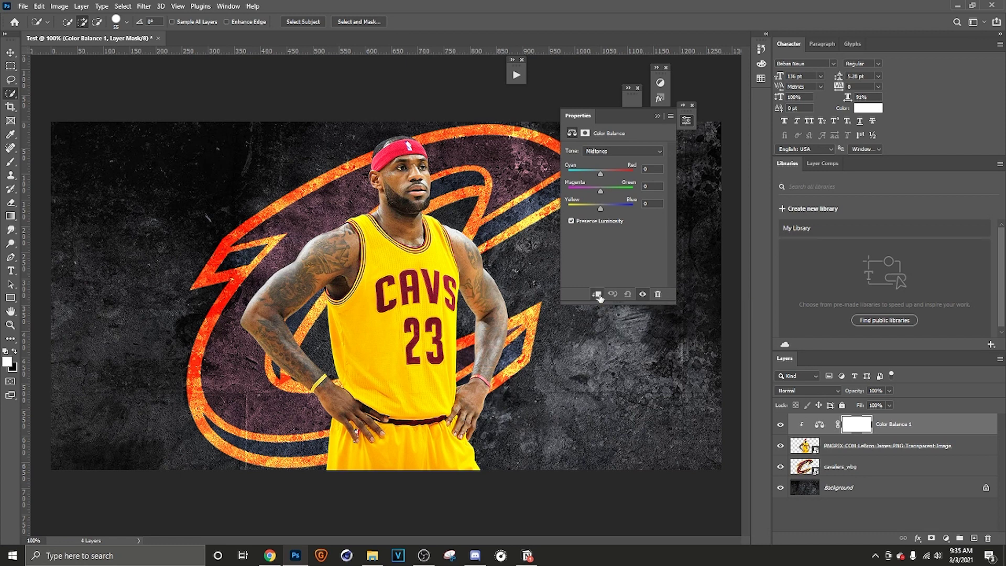
{"action": "mouse_move", "coordinate": [600, 204]}
{"action": "left_mouse_down"}
{"action": "mouse_move", "coordinate": [619, 204]}
{"action": "mouse_move", "coordinate": [618, 189]}
{"action": "mouse_move", "coordinate": [598, 196]}
{"action": "left_mouse_up"}
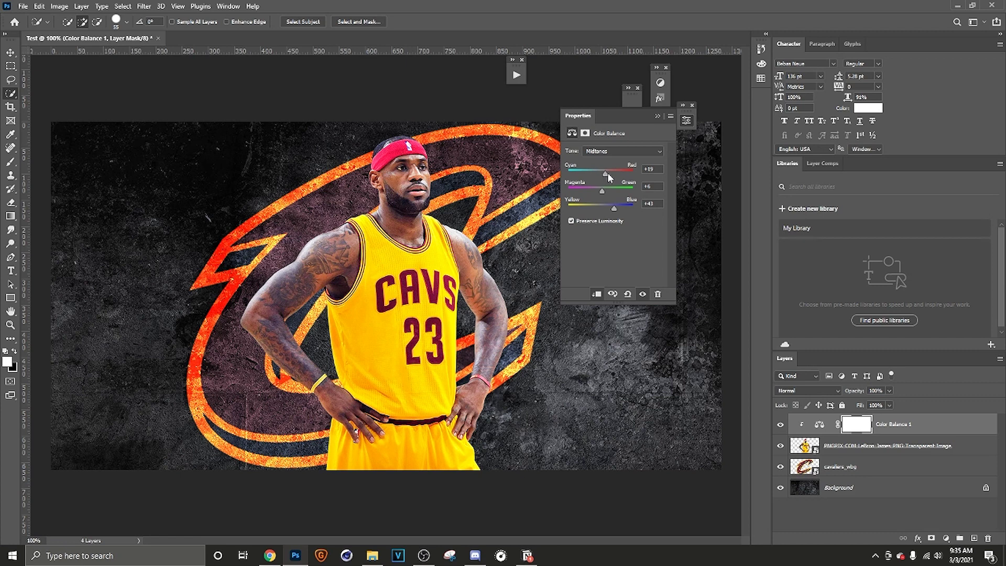
{"action": "left_click_drag", "start_coordinate": [617, 171], "coordinate": [598, 174]}
{"action": "left_click", "coordinate": [658, 116]}
{"action": "left_click", "coordinate": [885, 446]}
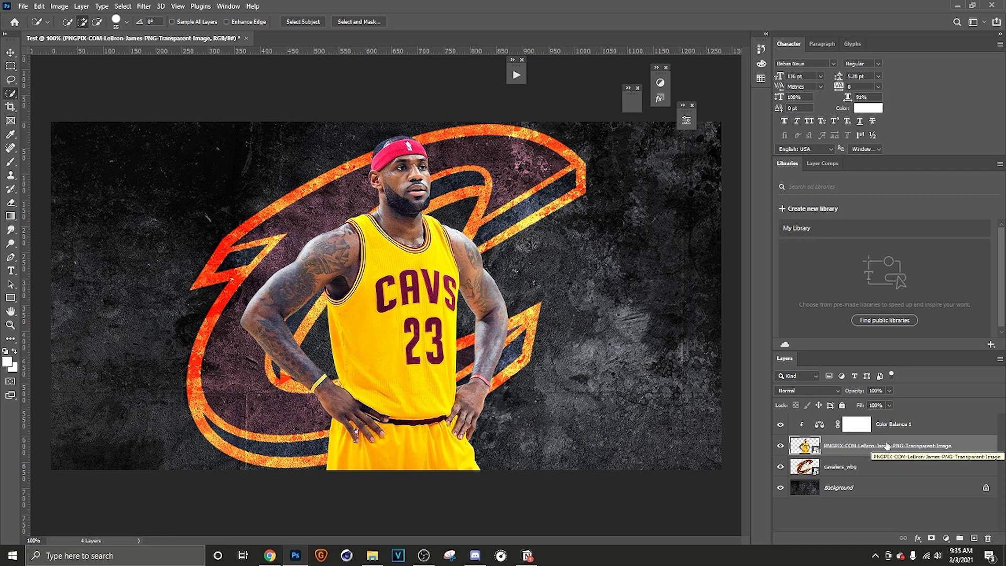
- Duplicate the LeBron cutout and move the rear copy out to the left
{"action": "key", "text": "ctrl+j"}
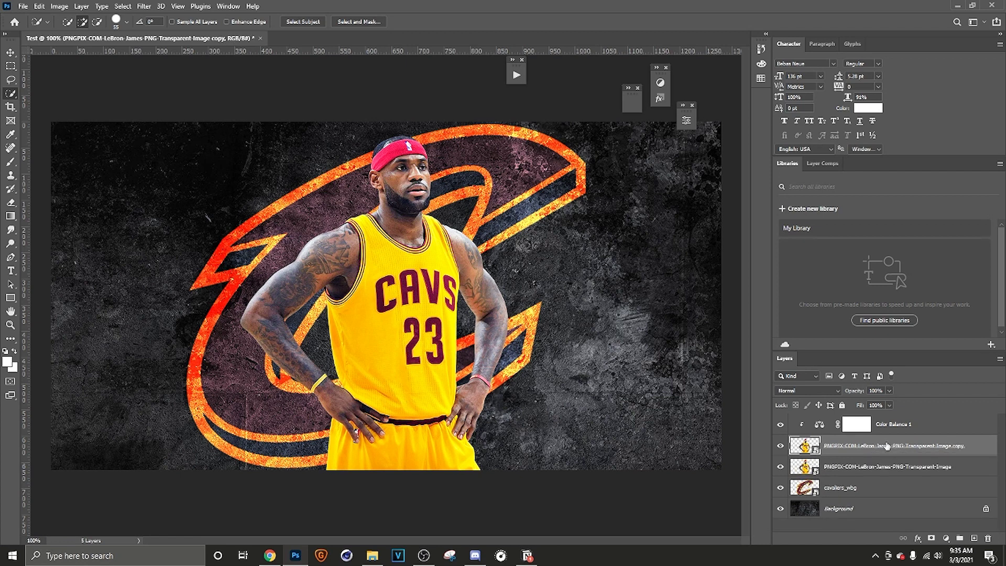
{"action": "left_click", "coordinate": [891, 471]}
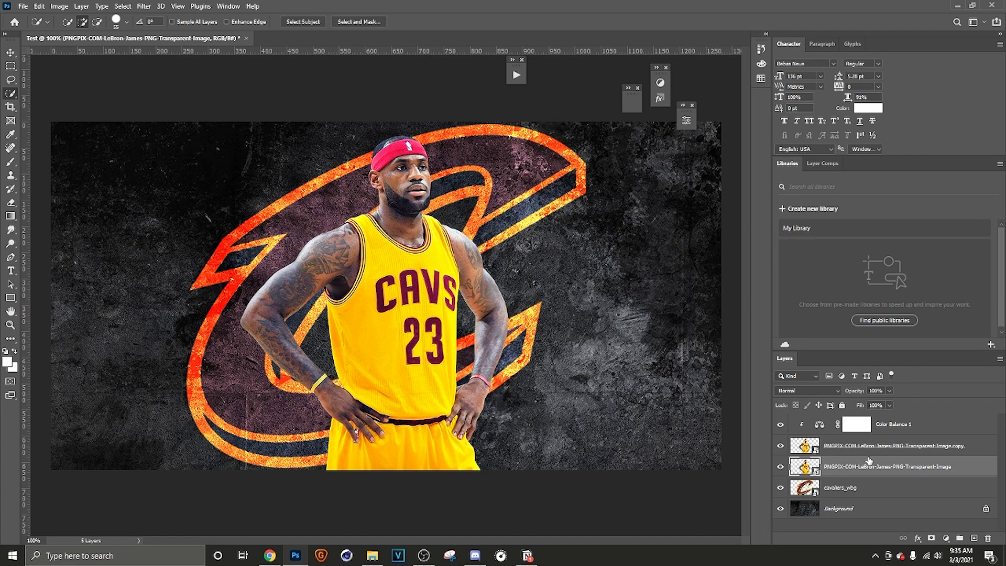
{"action": "key", "text": "ctrl+t"}
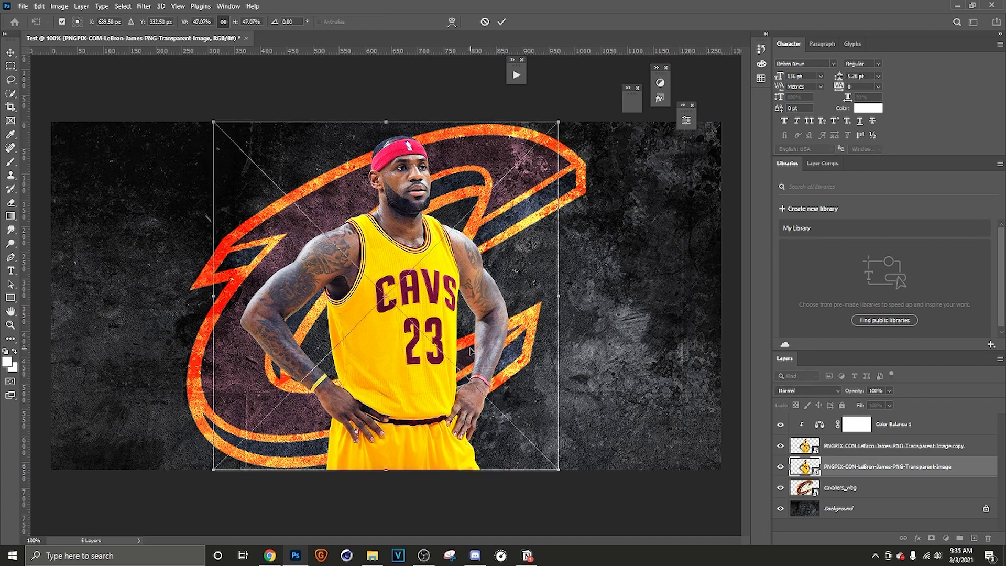
{"action": "left_click_drag", "start_coordinate": [489, 338], "coordinate": [420, 337]}
{"action": "left_click", "coordinate": [502, 21]}
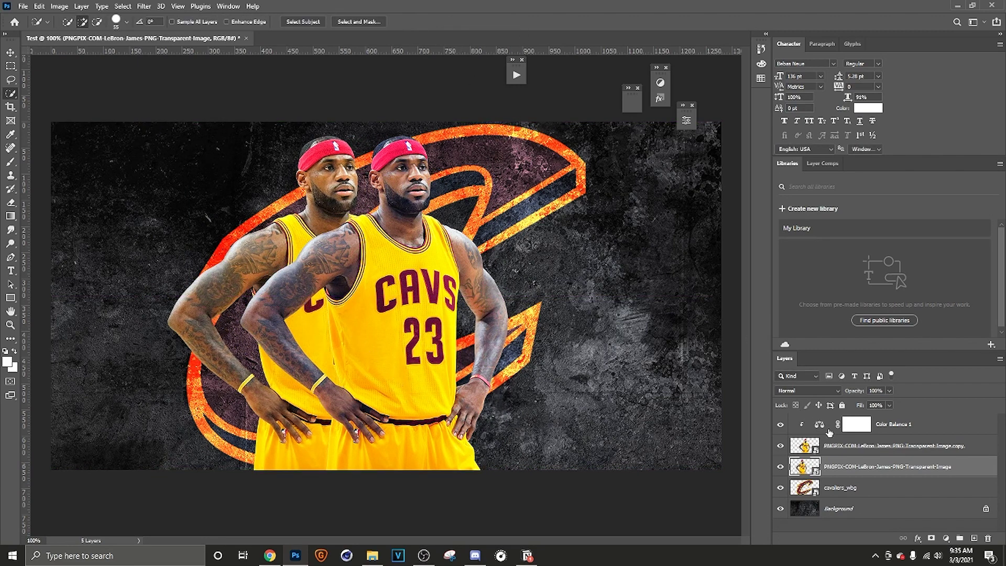
- Duplicate the cutout again and move the third figure out to the right
{"action": "key", "text": "ctrl+j"}
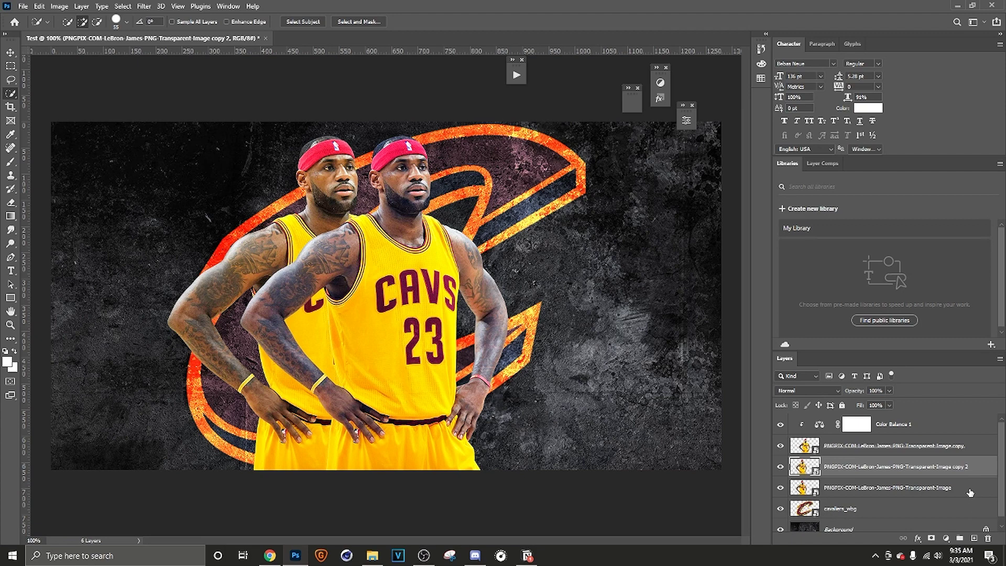
{"action": "left_click", "coordinate": [969, 491]}
{"action": "key", "text": "ctrl+t"}
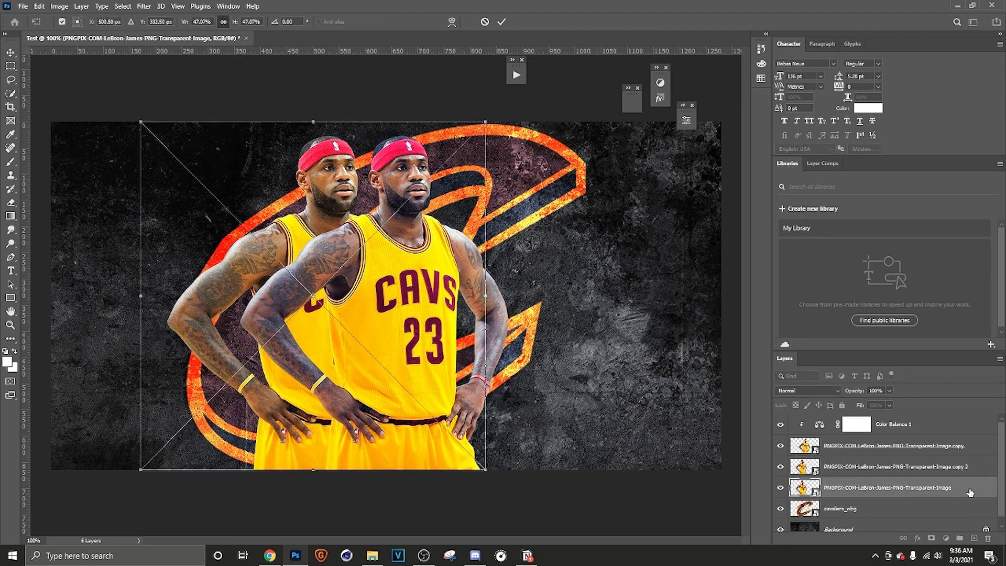
{"action": "left_click_drag", "start_coordinate": [371, 355], "coordinate": [515, 355]}
{"action": "left_click", "coordinate": [502, 22]}
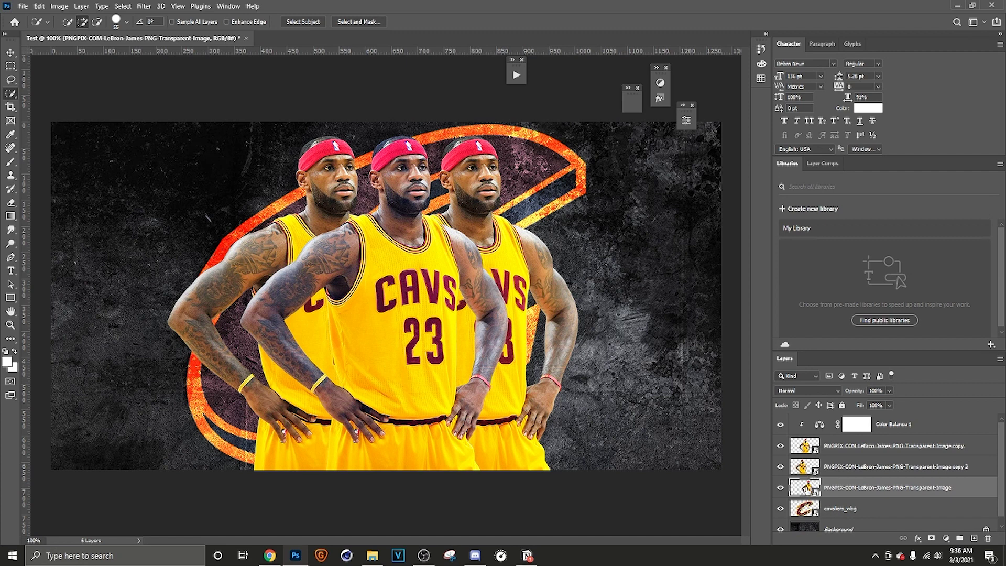
{"action": "double_click", "coordinate": [807, 488]}
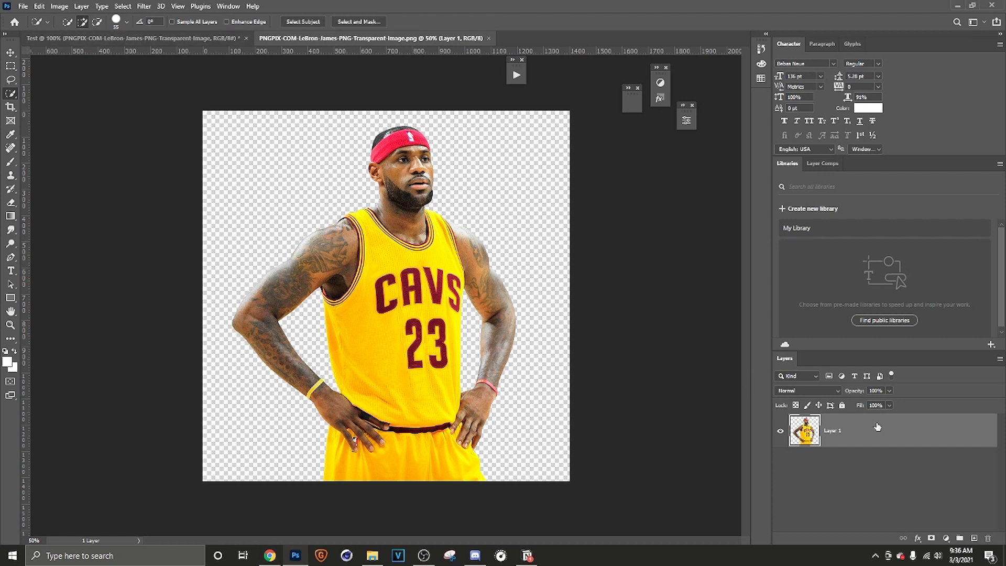
- Add a Black & White adjustment and merge it into Layer 1 of the cutout
{"action": "right_click", "coordinate": [890, 441]}
{"action": "left_click", "coordinate": [938, 523]}
{"action": "left_click", "coordinate": [947, 538]}
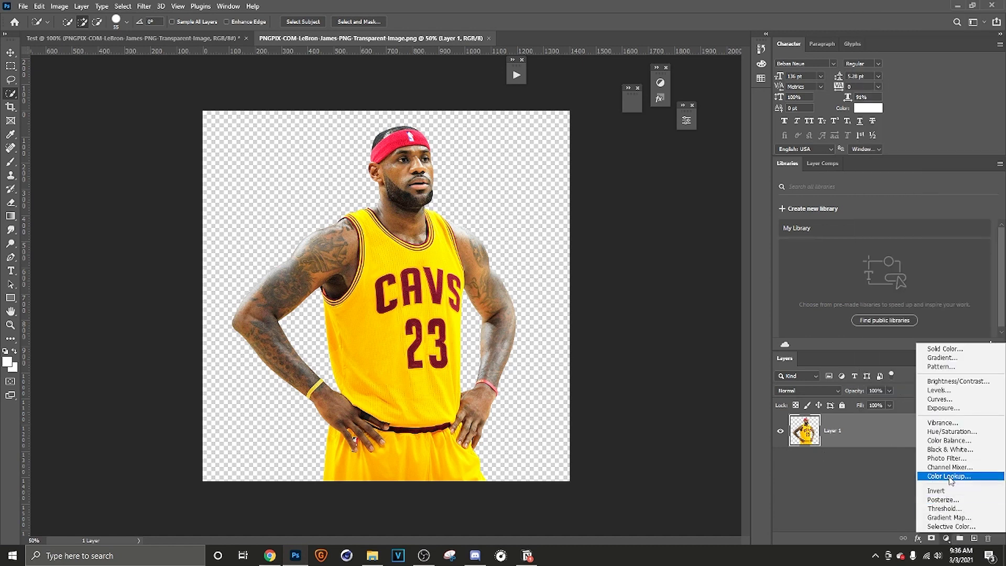
{"action": "left_click", "coordinate": [944, 449]}
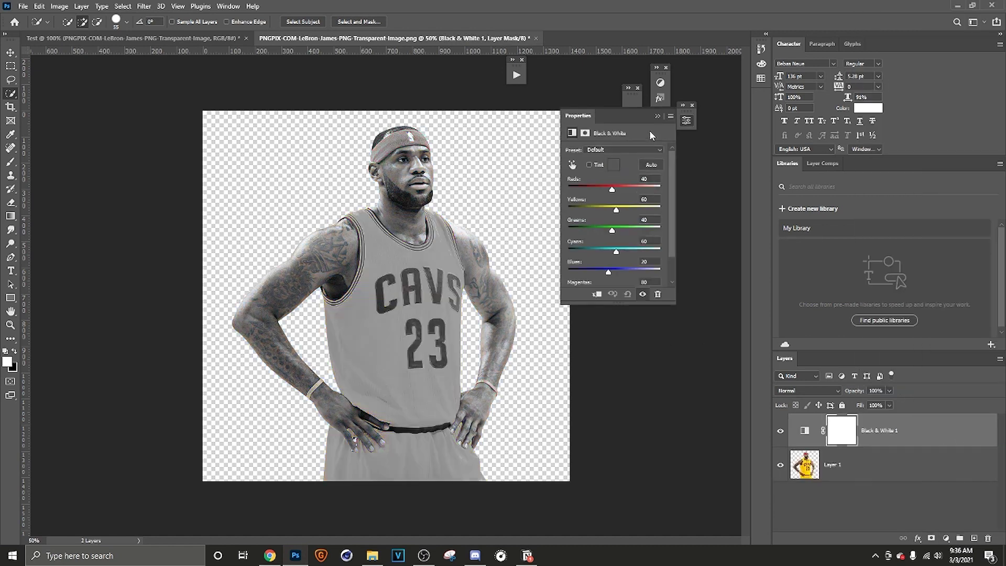
{"action": "left_click", "coordinate": [657, 115]}
{"action": "key", "text": "ctrl+e"}
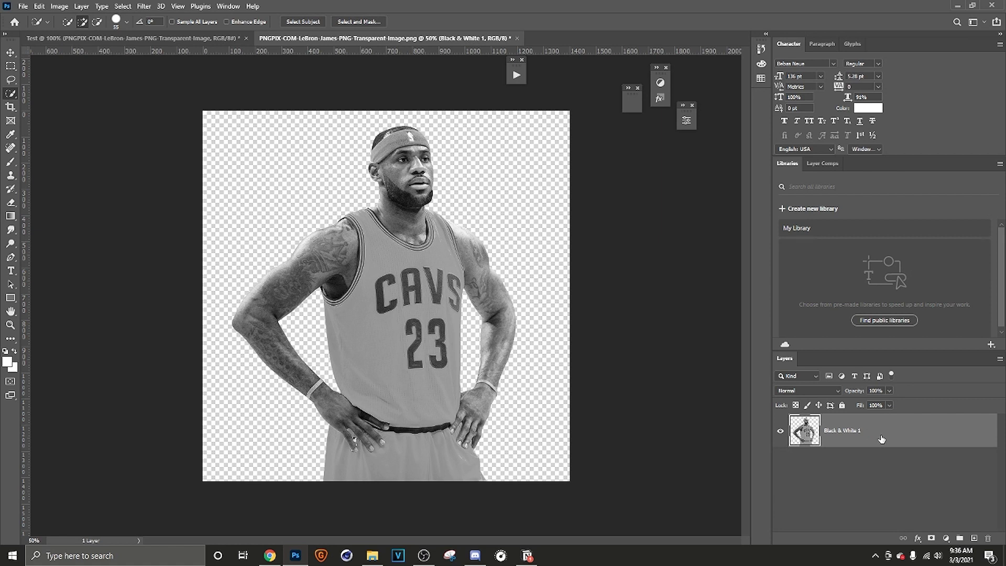
- Bring the Black & White 1 player into the poster, scale it to 53%, and place it right of the trio
{"action": "left_click_drag", "start_coordinate": [881, 438], "coordinate": [418, 295]}
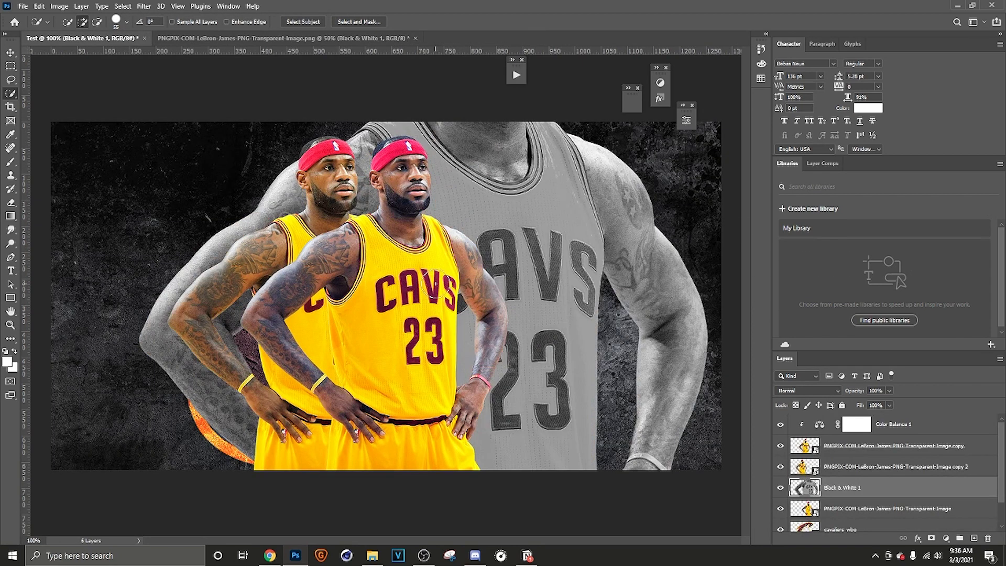
{"action": "key", "text": "ctrl+t"}
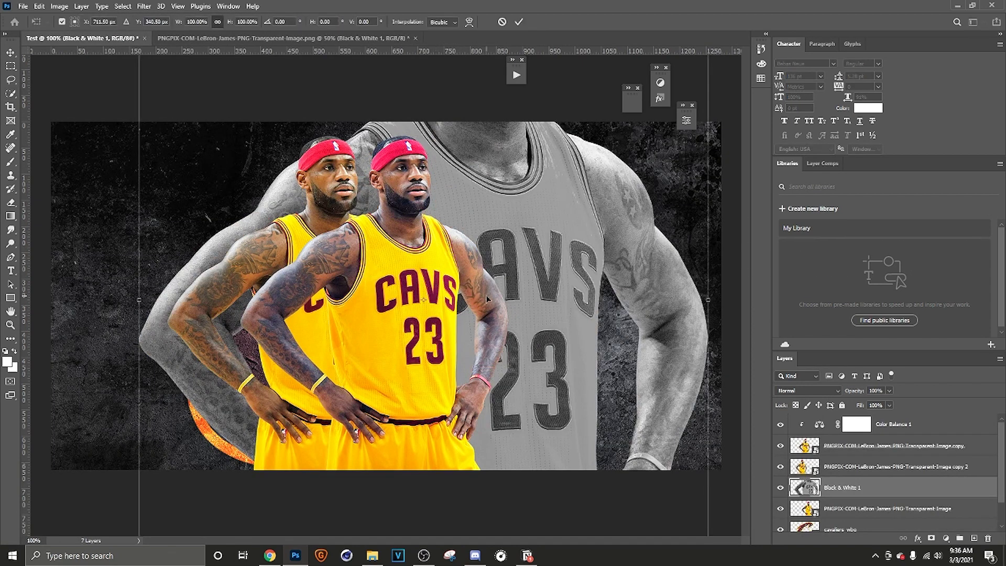
{"action": "key", "text": "ctrl+0"}
{"action": "left_click_drag", "start_coordinate": [537, 463], "coordinate": [538, 332]}
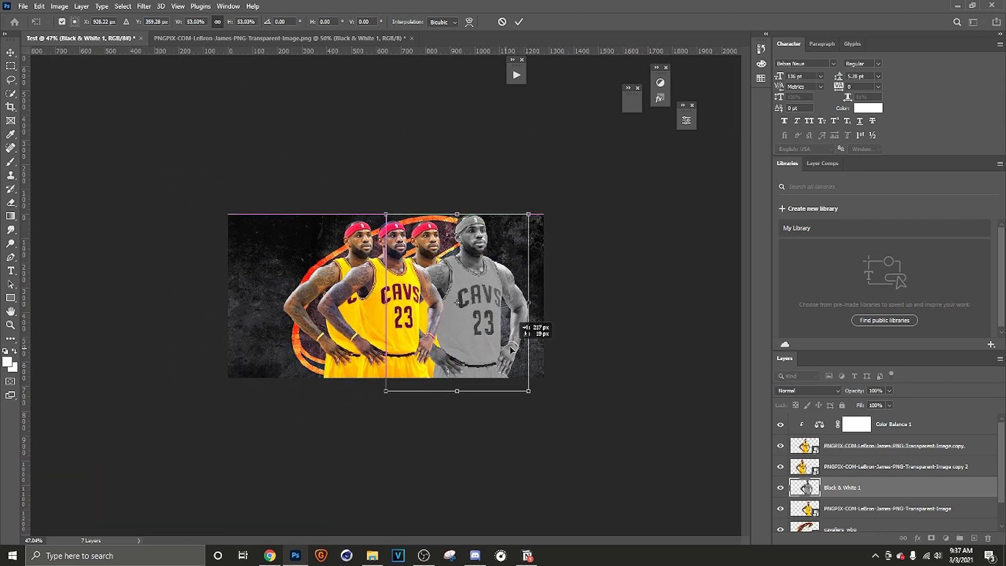
{"action": "left_click", "coordinate": [519, 22]}
{"action": "key", "text": "ctrl+plus"}
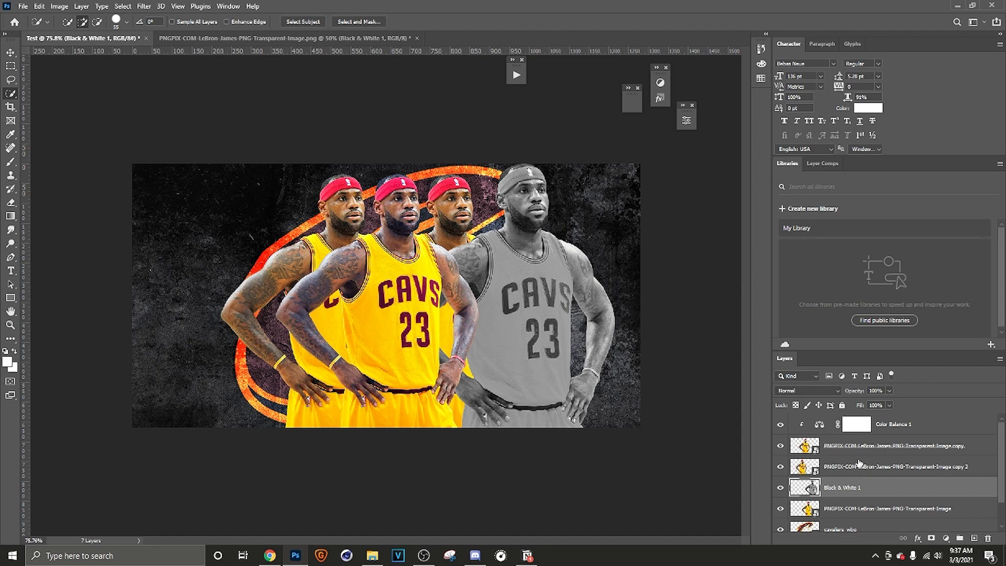
- Delete the grey Black & White 1 figure layer
{"action": "left_click", "coordinate": [908, 433]}
{"action": "left_click", "coordinate": [781, 487]}
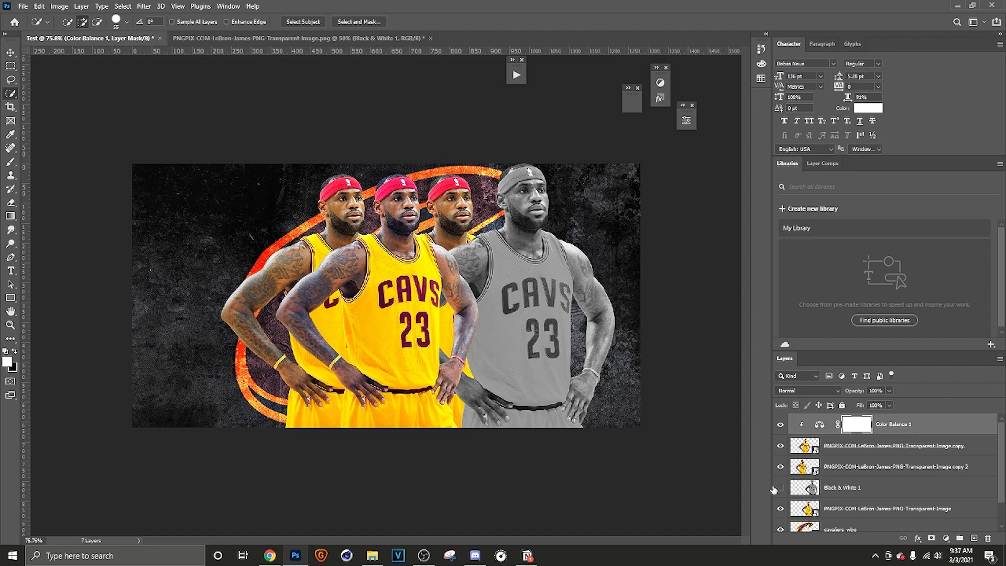
{"action": "left_click", "coordinate": [851, 489]}
{"action": "key", "text": "Delete"}
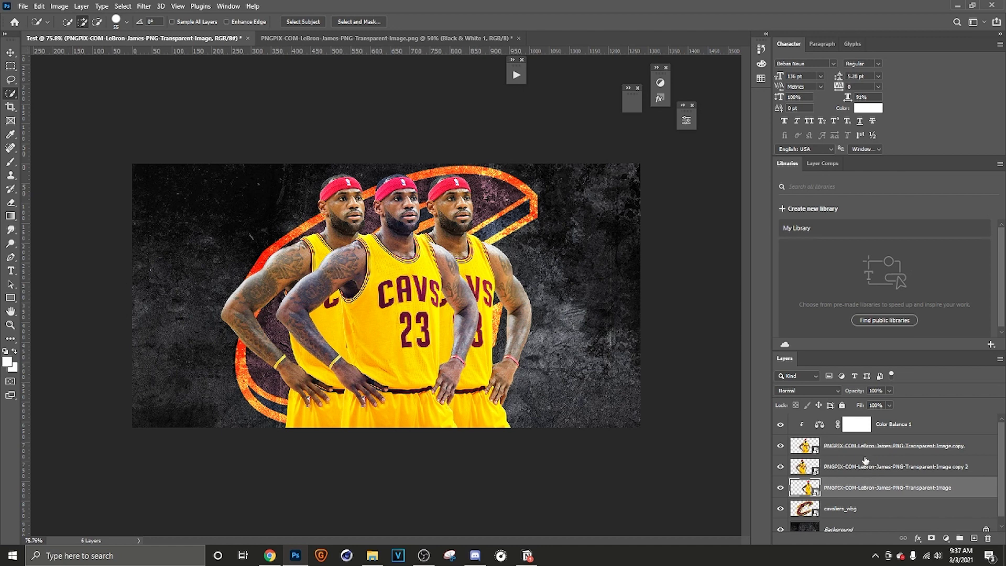
- Group the three yellow figure layers into Group 1
{"action": "left_click", "coordinate": [920, 431]}
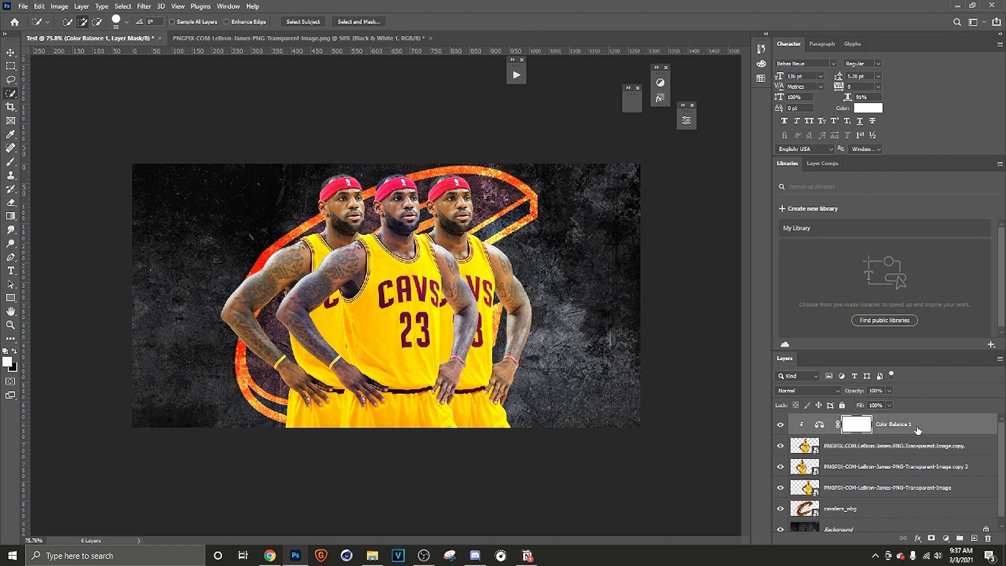
{"action": "left_click", "coordinate": [916, 494], "text": "shift"}
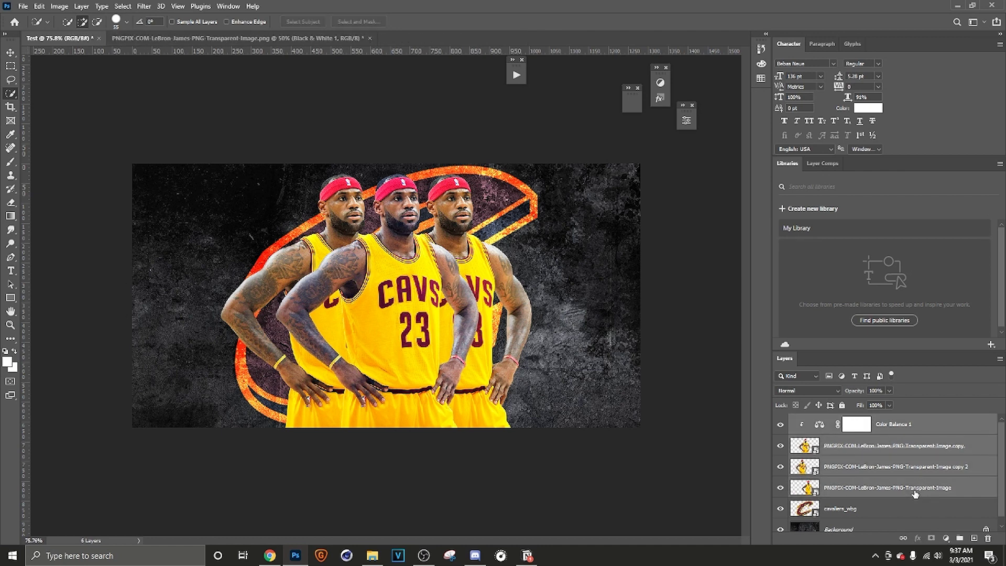
{"action": "key", "text": "ctrl+g"}
{"action": "key", "text": "ctrl+0"}
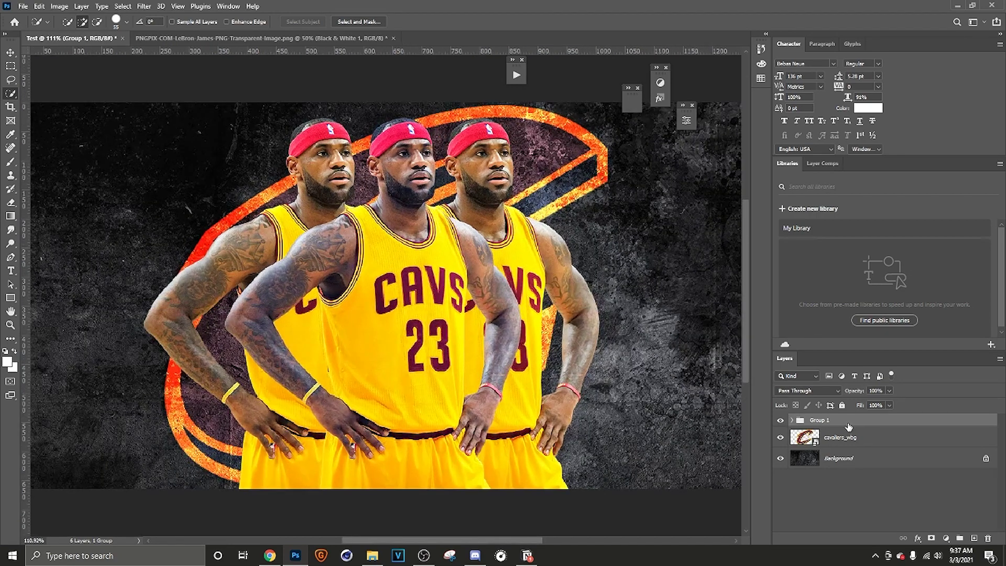
{"action": "key", "text": "ctrl+minus"}
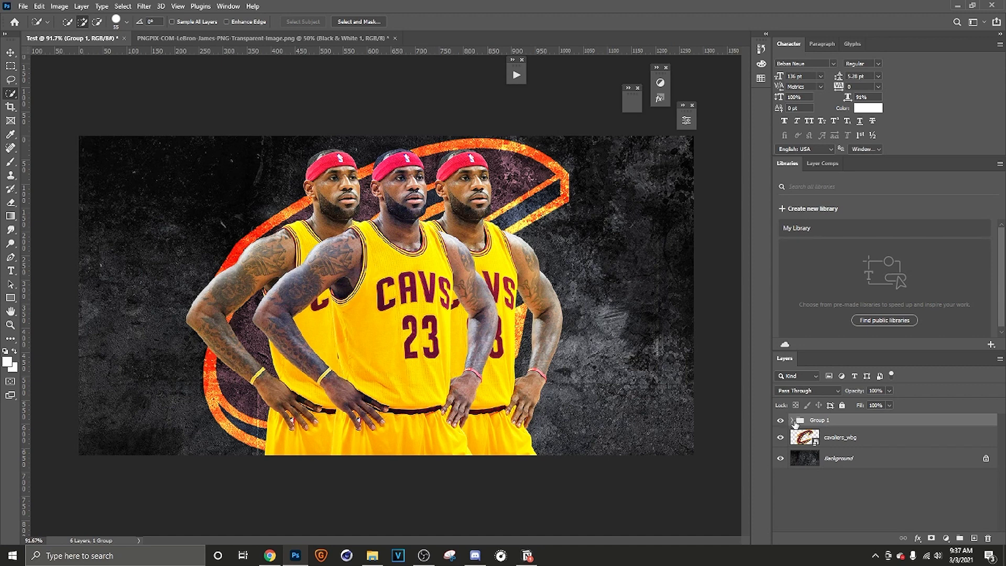
{"action": "left_click", "coordinate": [793, 420]}
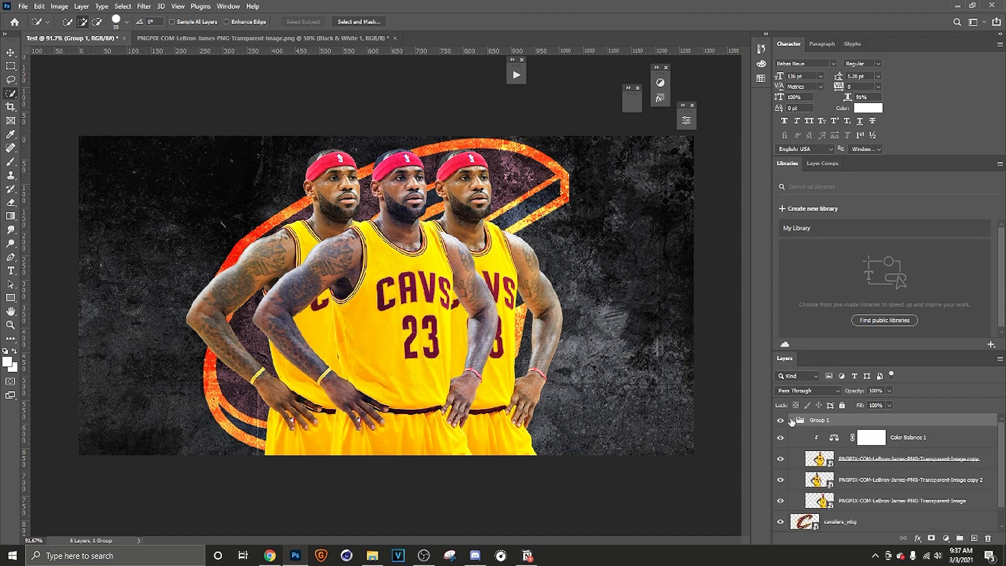
{"action": "left_click", "coordinate": [792, 421]}
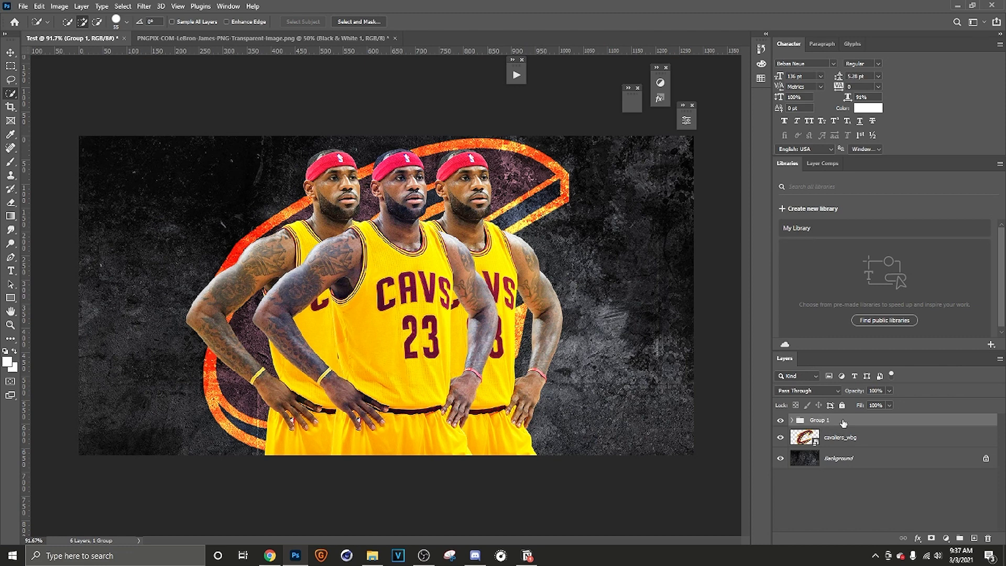
- Enlarge Group 1's figures to about 122% and move them lower on the poster
{"action": "key", "text": "ctrl+t"}
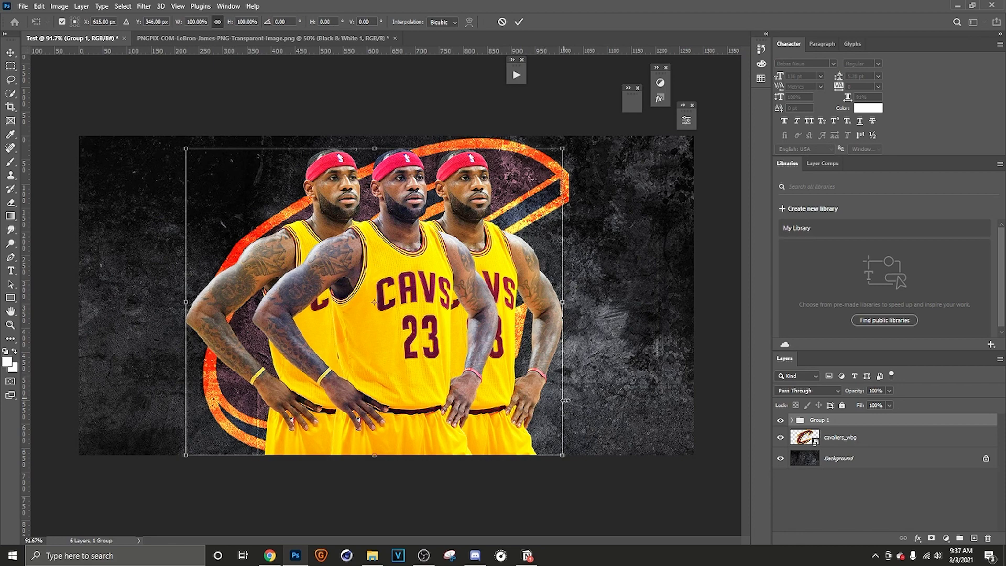
{"action": "left_click_drag", "start_coordinate": [563, 455], "coordinate": [622, 488]}
{"action": "left_click_drag", "start_coordinate": [556, 345], "coordinate": [559, 369]}
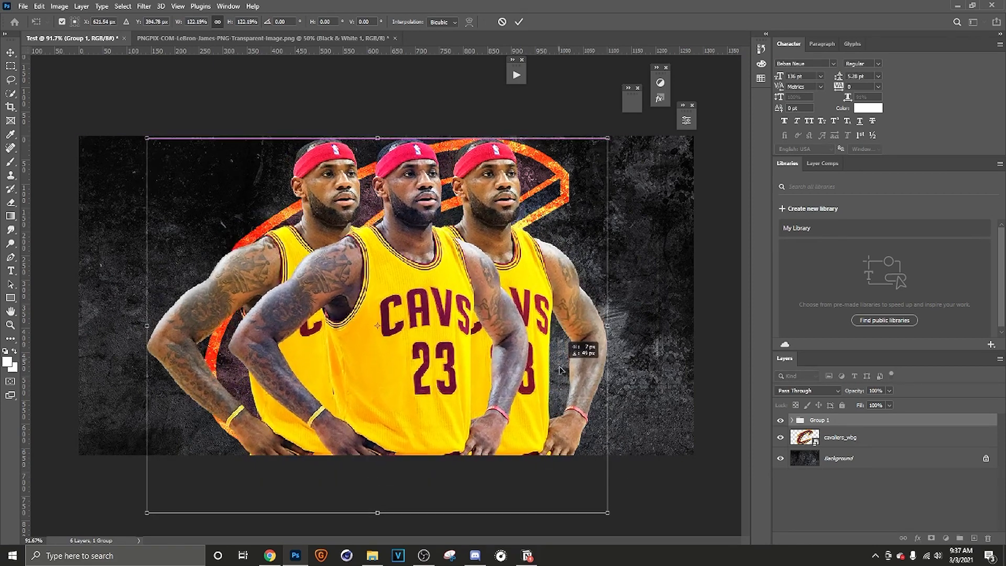
{"action": "left_click", "coordinate": [520, 21]}
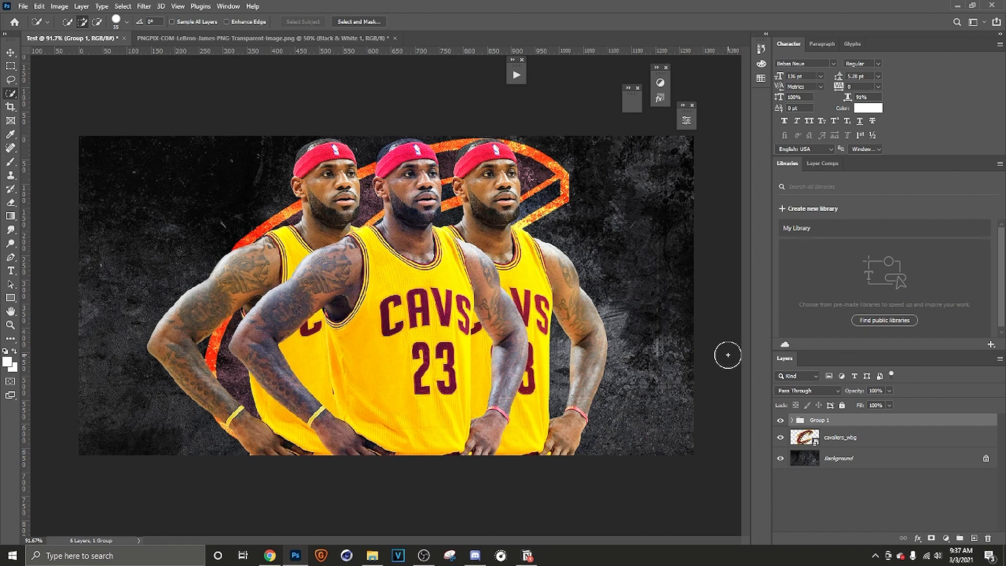
{"action": "key", "text": "t"}
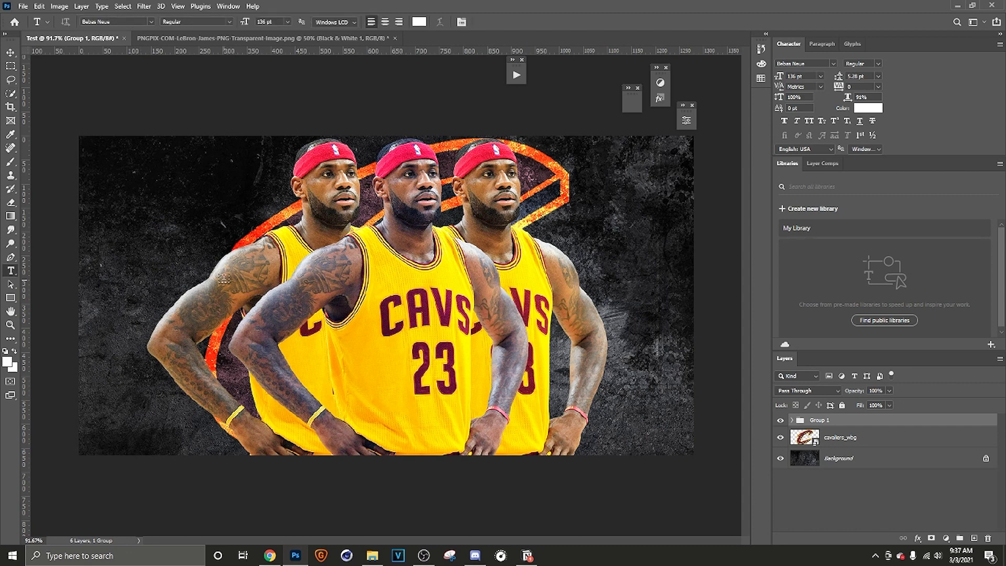
- Add white 'LEBRON' text at the top left and duplicate its layer
{"action": "left_click", "coordinate": [135, 210]}
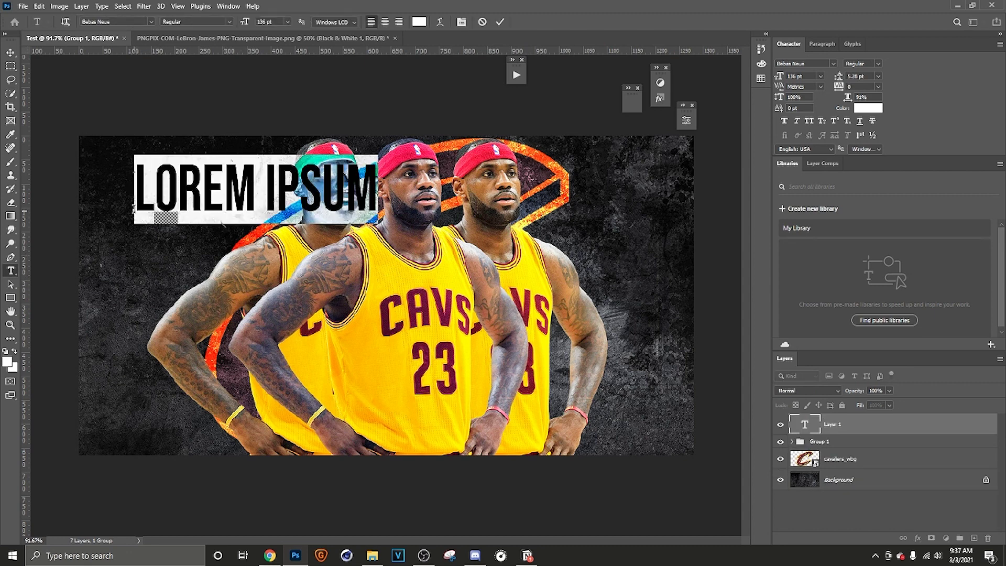
{"action": "key", "text": "BackSpace"}
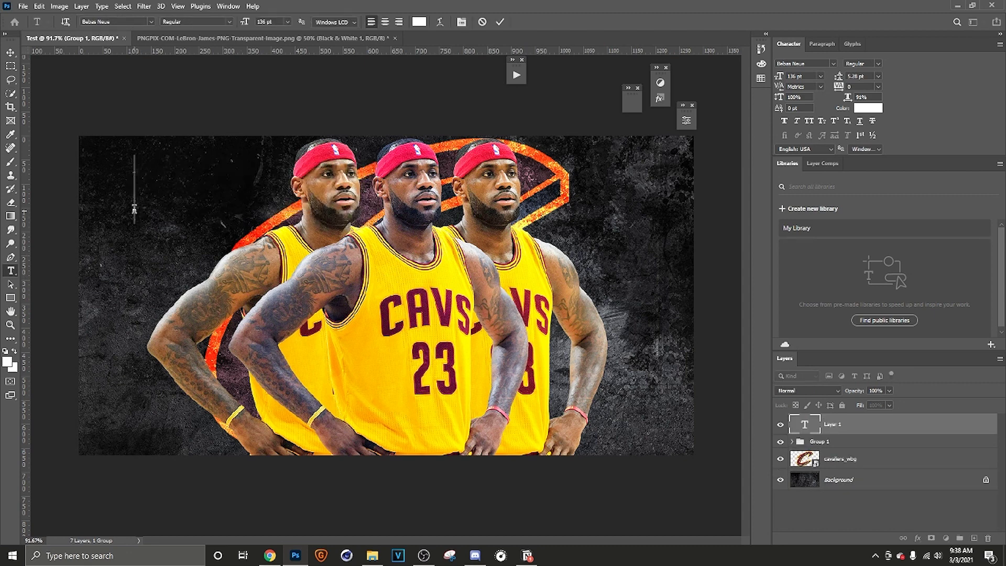
{"action": "type", "text": "LEBRON"}
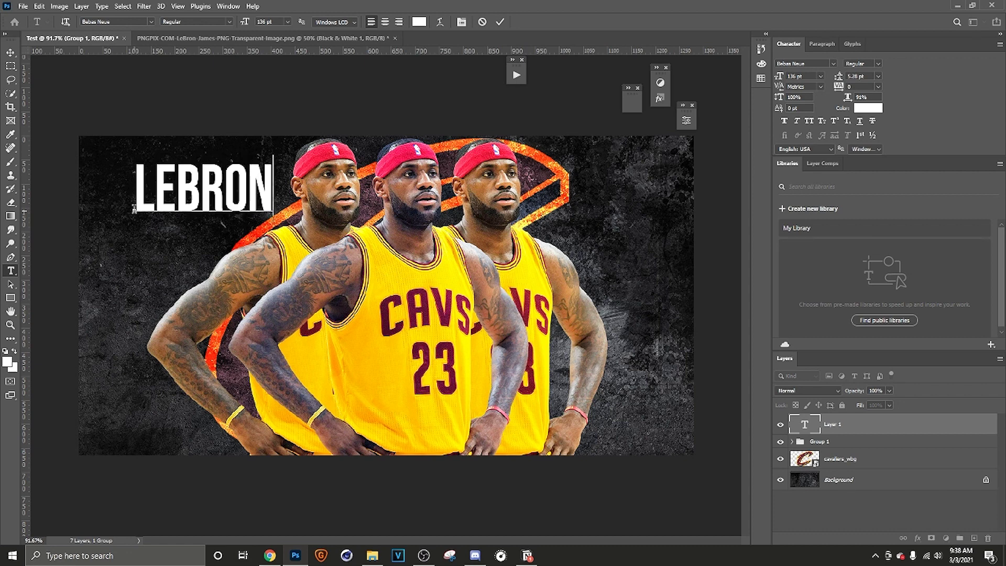
{"action": "left_click", "coordinate": [496, 23]}
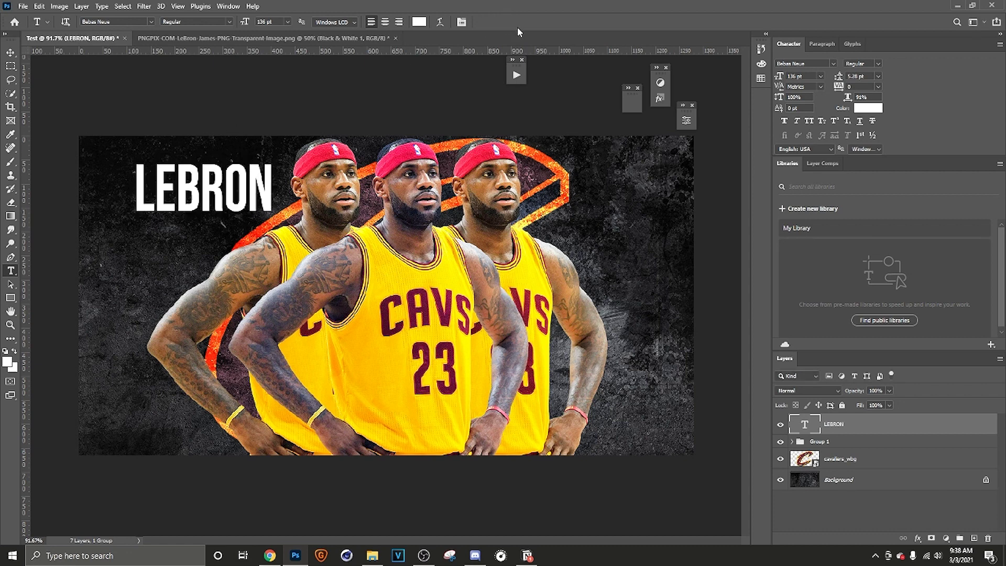
{"action": "key", "text": "ctrl+t"}
{"action": "left_click_drag", "start_coordinate": [256, 192], "coordinate": [246, 183]}
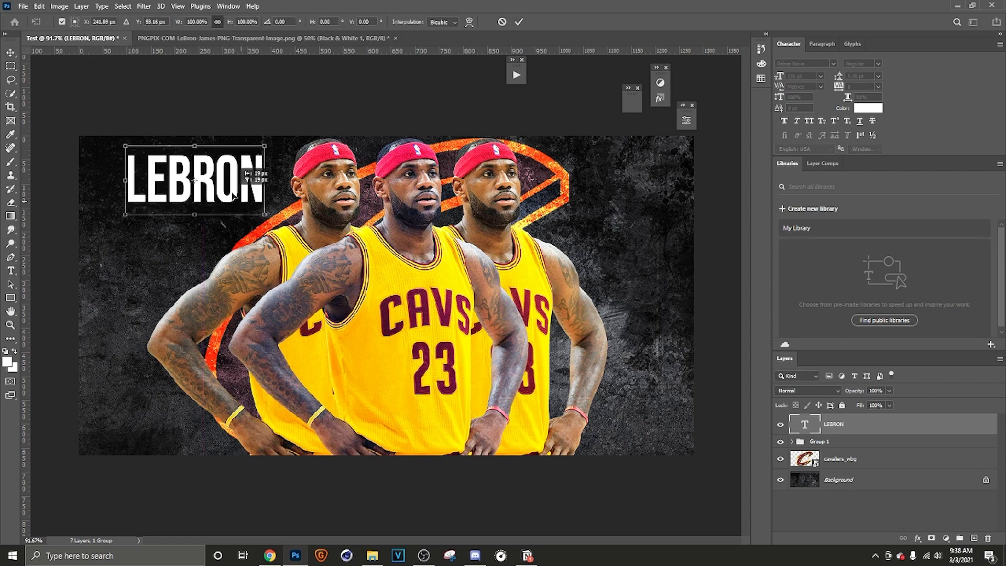
{"action": "left_click", "coordinate": [519, 21]}
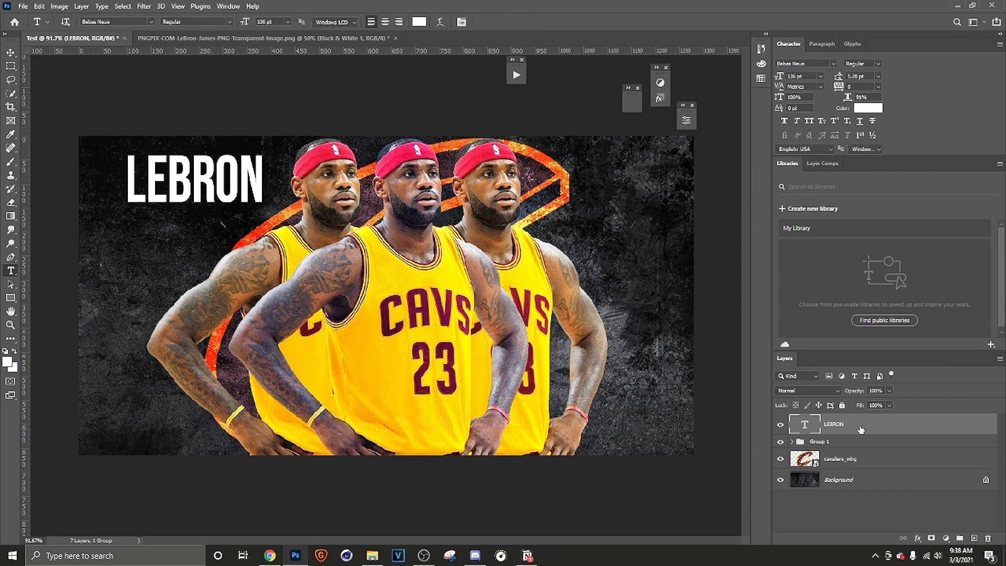
{"action": "key", "text": "ctrl+j"}
- Move the LEBRON copy directly below, retype it as 'JAMES', and nudge it slightly left
{"action": "key", "text": "ctrl+t"}
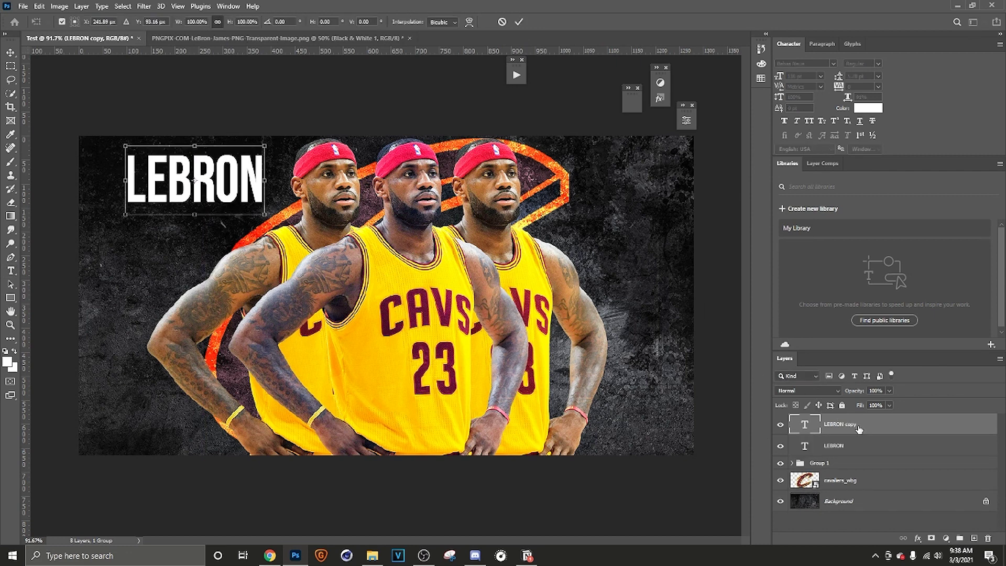
{"action": "left_click_drag", "start_coordinate": [244, 194], "coordinate": [245, 250]}
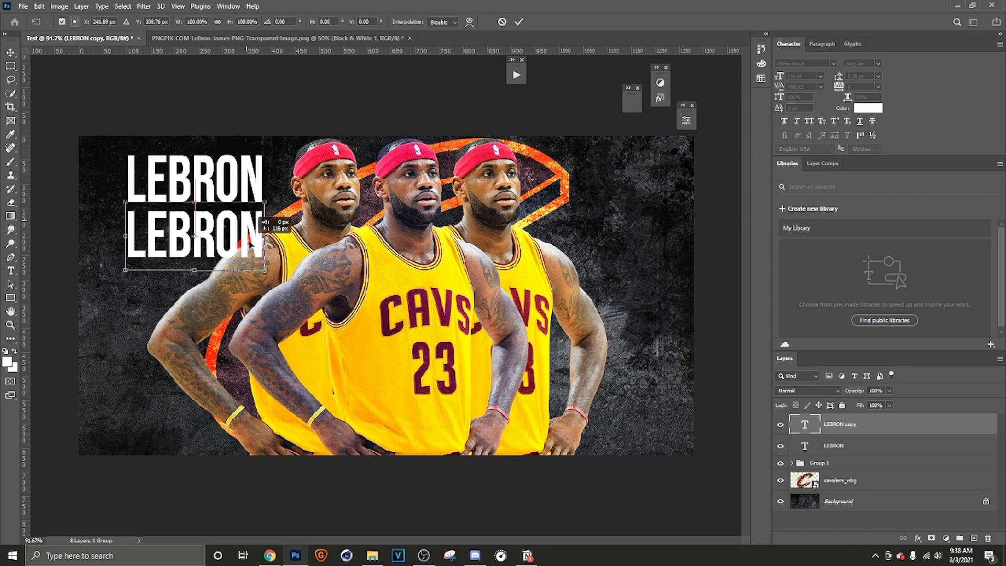
{"action": "left_click", "coordinate": [519, 22]}
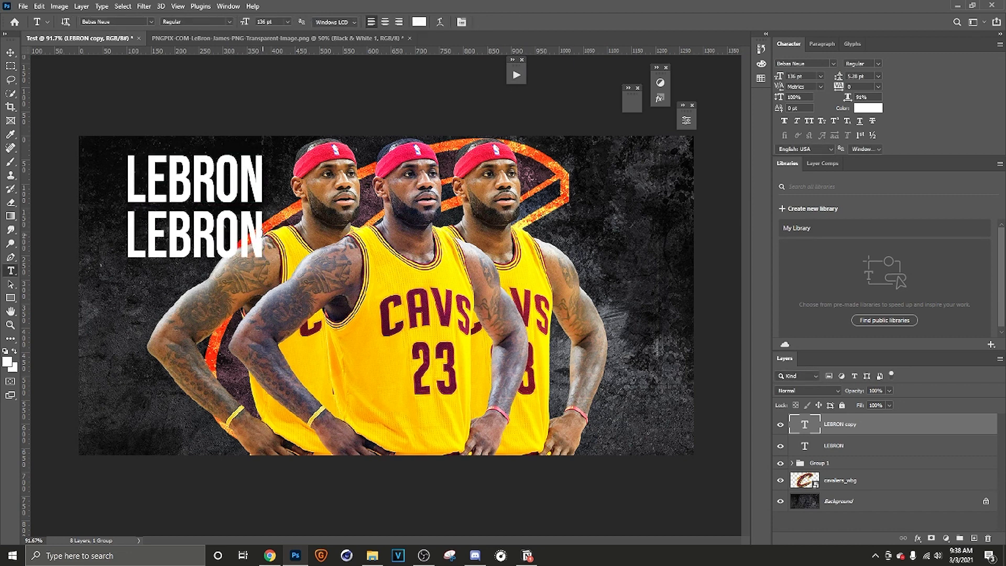
{"action": "left_click_drag", "start_coordinate": [257, 238], "coordinate": [90, 237]}
{"action": "key", "text": "BackSpace"}
{"action": "type", "text": "JAMES"}
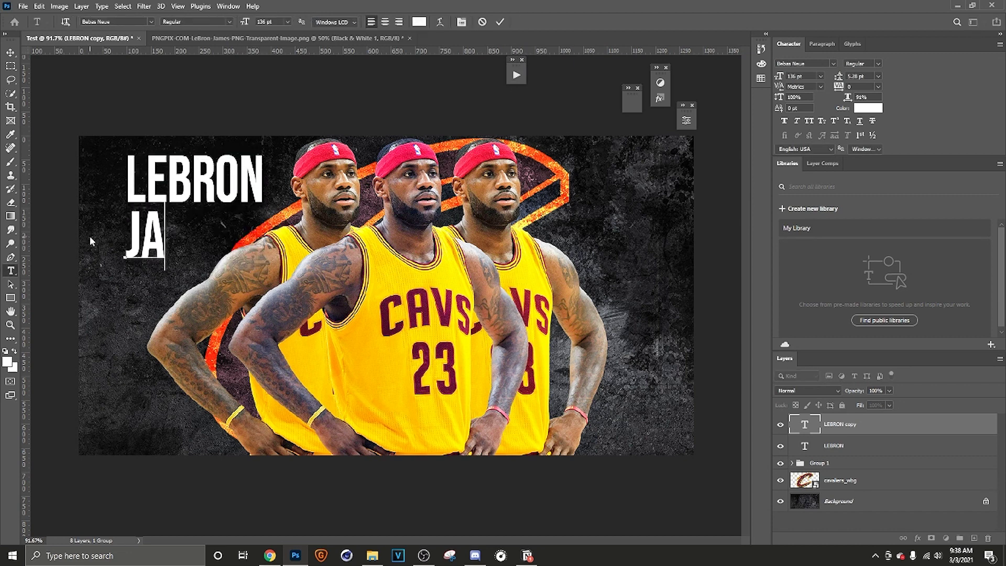
{"action": "left_click", "coordinate": [500, 22]}
{"action": "key", "text": "ctrl+t"}
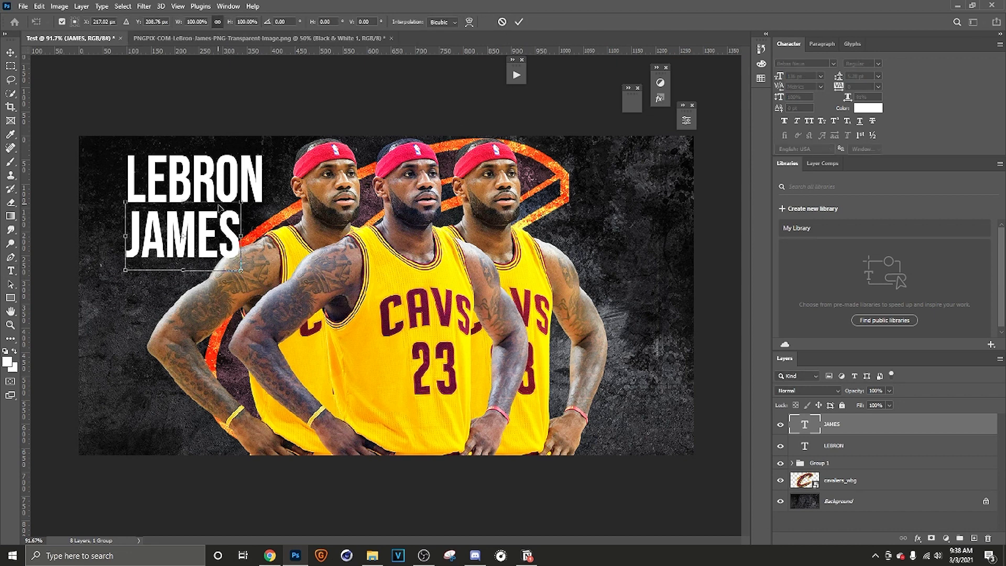
{"action": "left_click_drag", "start_coordinate": [221, 209], "coordinate": [216, 209]}
{"action": "left_click", "coordinate": [519, 21]}
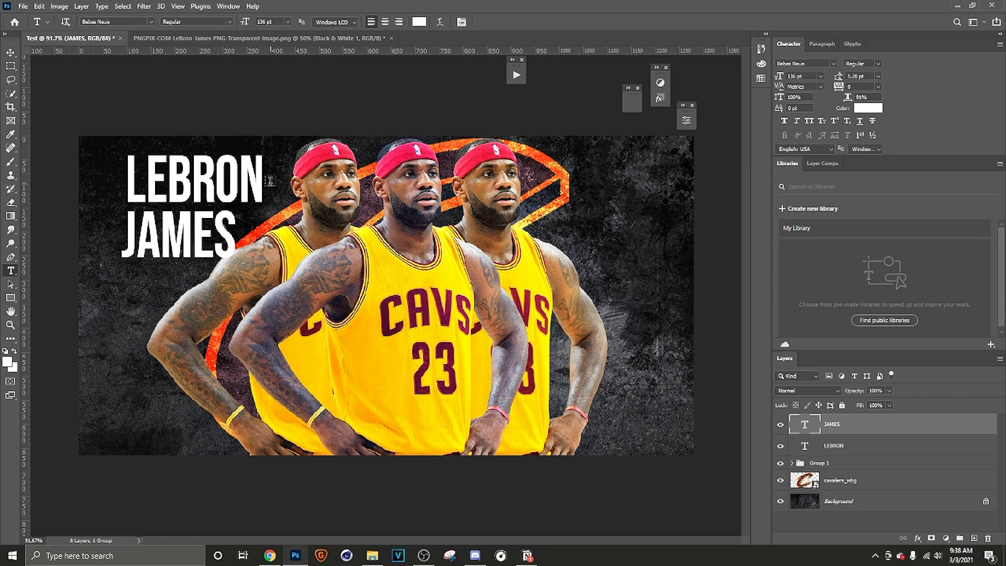
- Preview Stretch Pro on LEBRON but keep it in Bebas Neue
{"action": "double_click", "coordinate": [239, 182]}
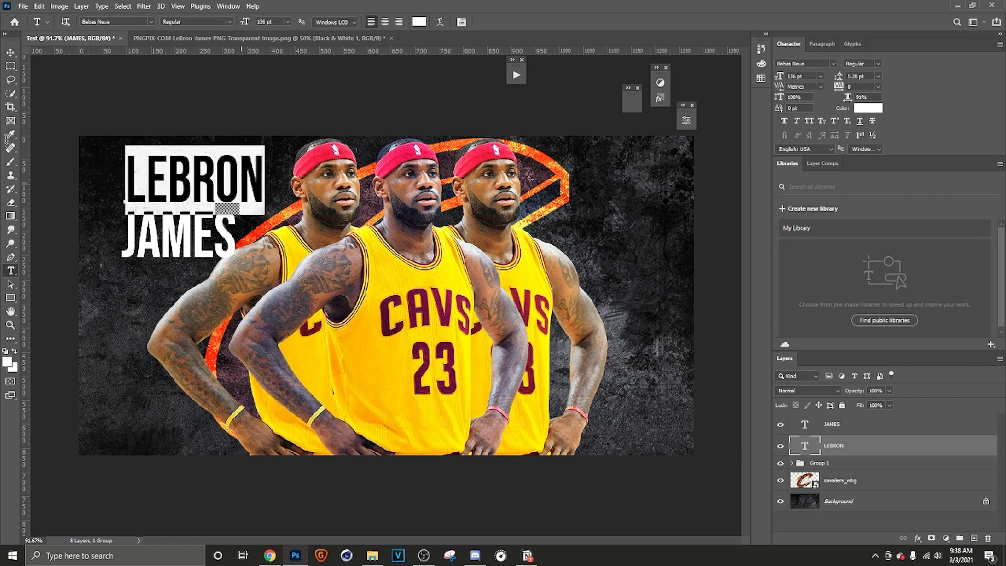
{"action": "left_click", "coordinate": [151, 23]}
{"action": "key", "text": "Down"}
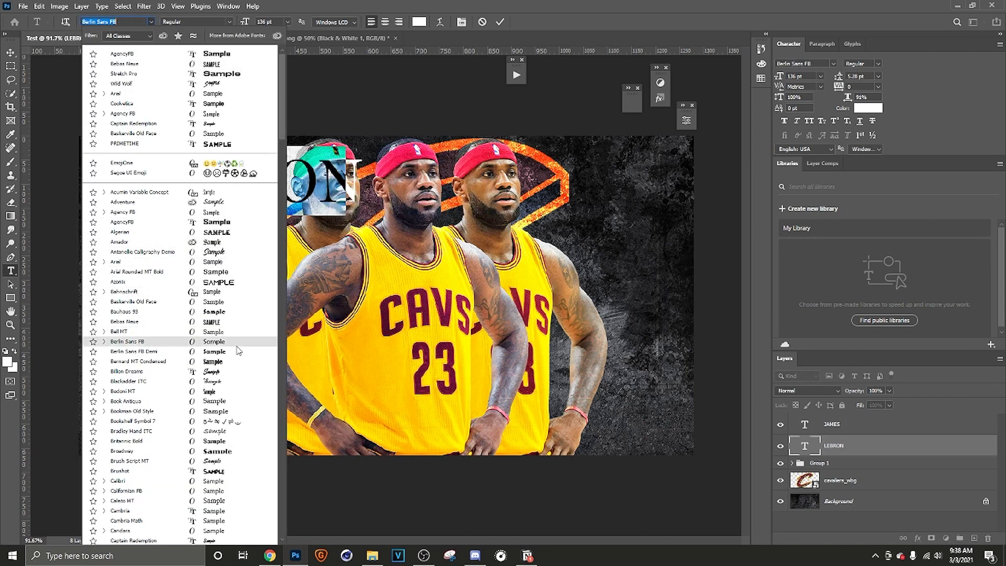
{"action": "left_click", "coordinate": [240, 65]}
{"action": "left_click", "coordinate": [500, 22]}
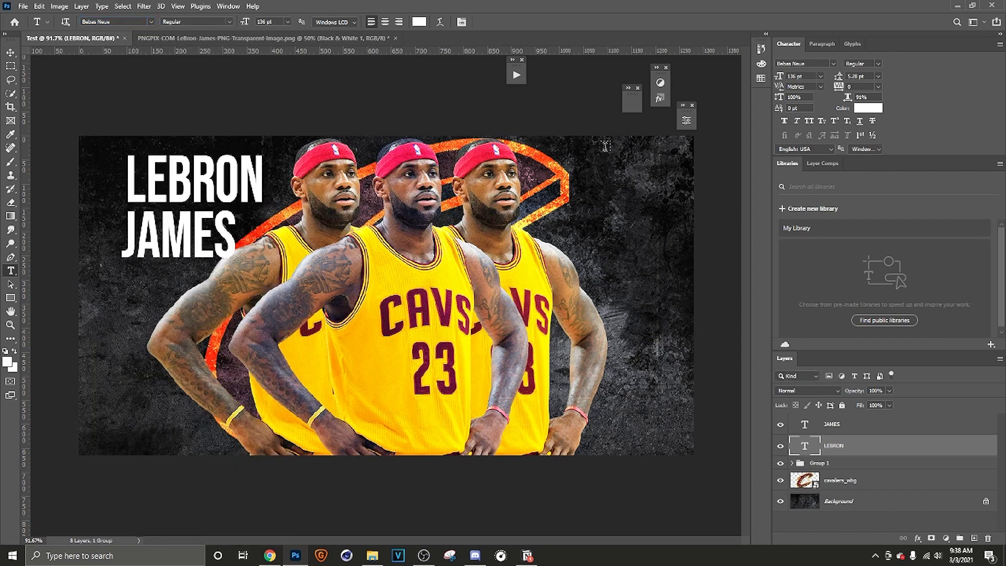
{"action": "left_click", "coordinate": [841, 426]}
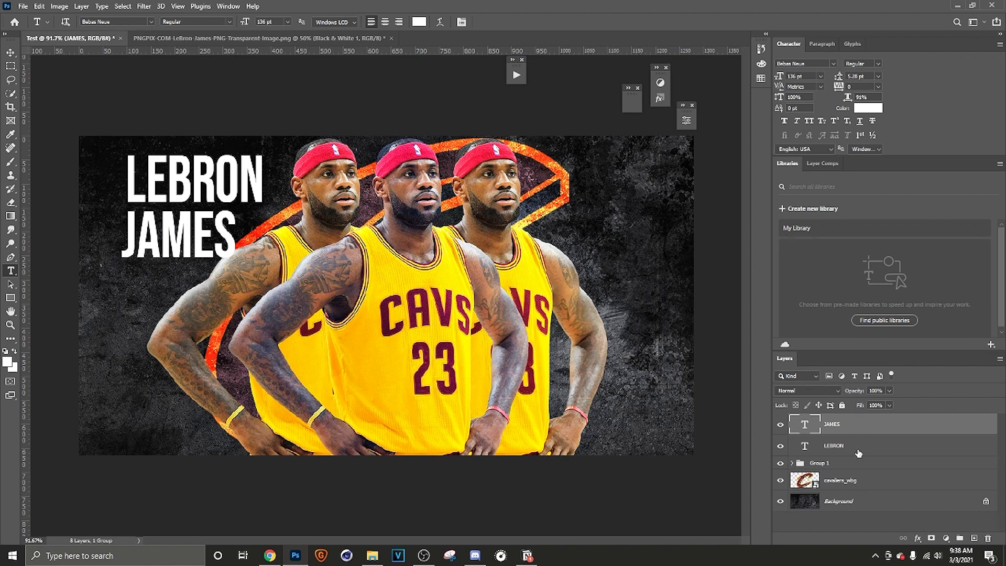
- Try moving Group 1 and Group 2 together, cancel the transform, then expand Group 2 and select JAMES
{"action": "left_click", "coordinate": [859, 450], "text": "shift"}
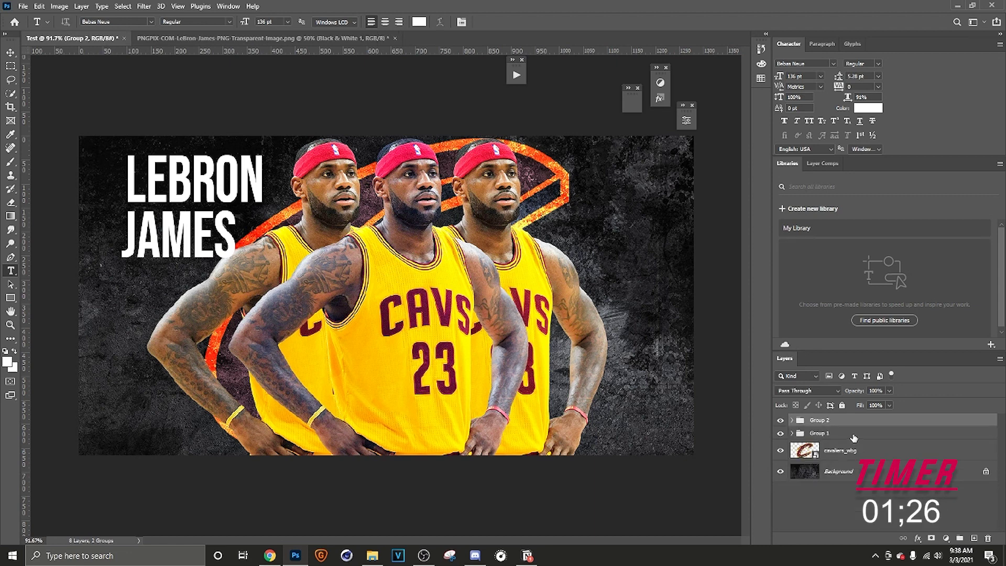
{"action": "left_click", "coordinate": [854, 438], "text": "shift"}
{"action": "key", "text": "ctrl+t"}
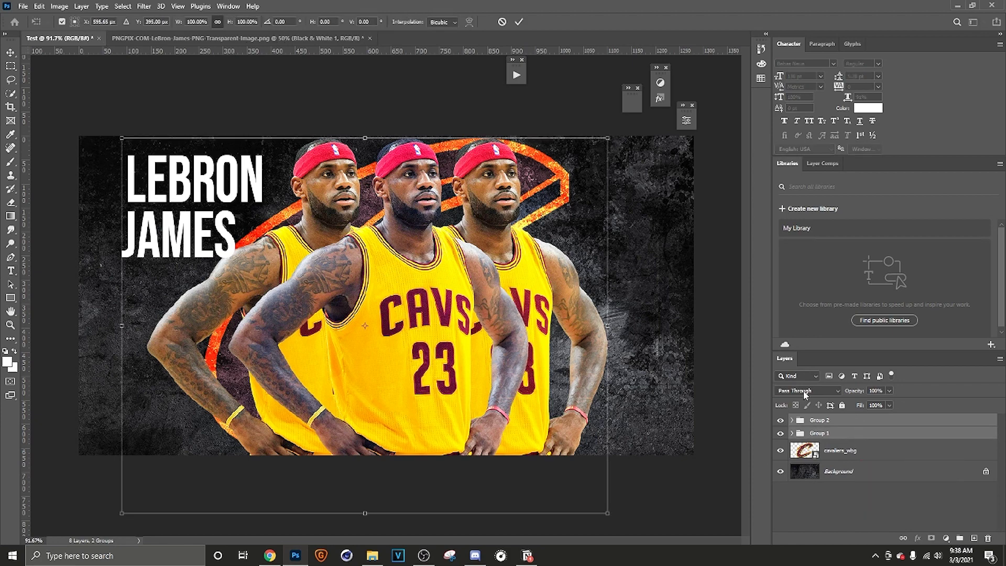
{"action": "left_click_drag", "start_coordinate": [547, 332], "coordinate": [509, 313]}
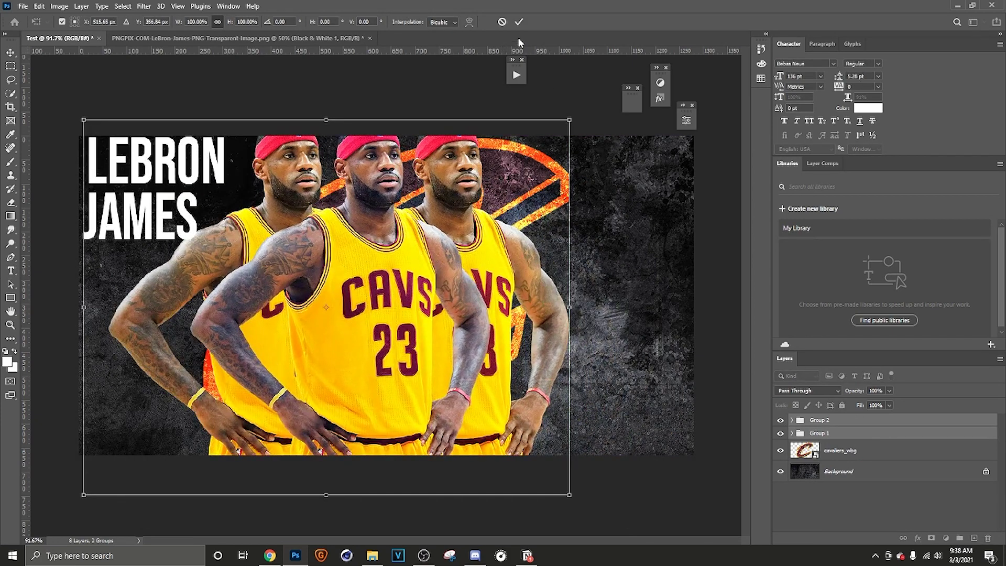
{"action": "left_click", "coordinate": [504, 23]}
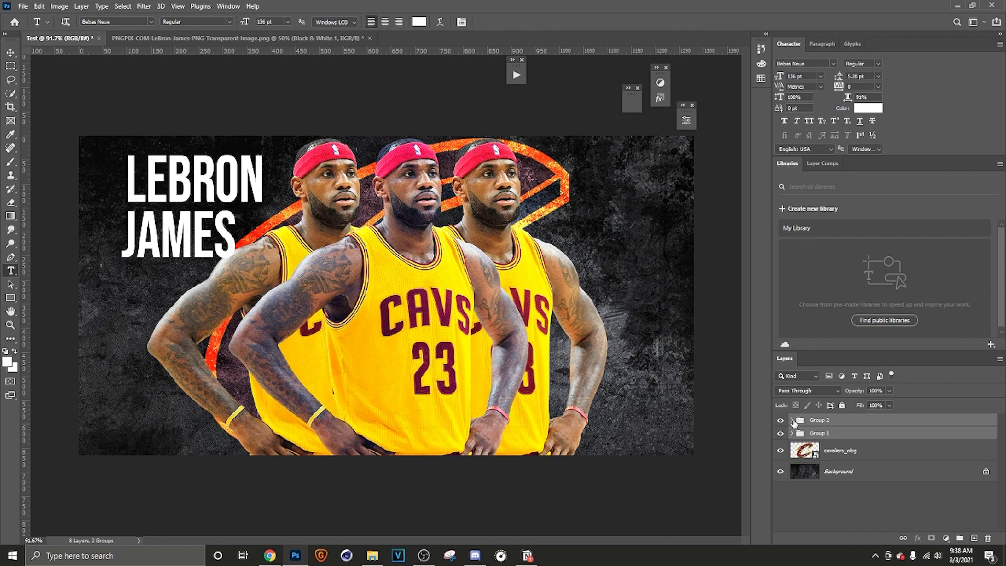
{"action": "left_click", "coordinate": [792, 421]}
{"action": "left_click", "coordinate": [871, 441]}
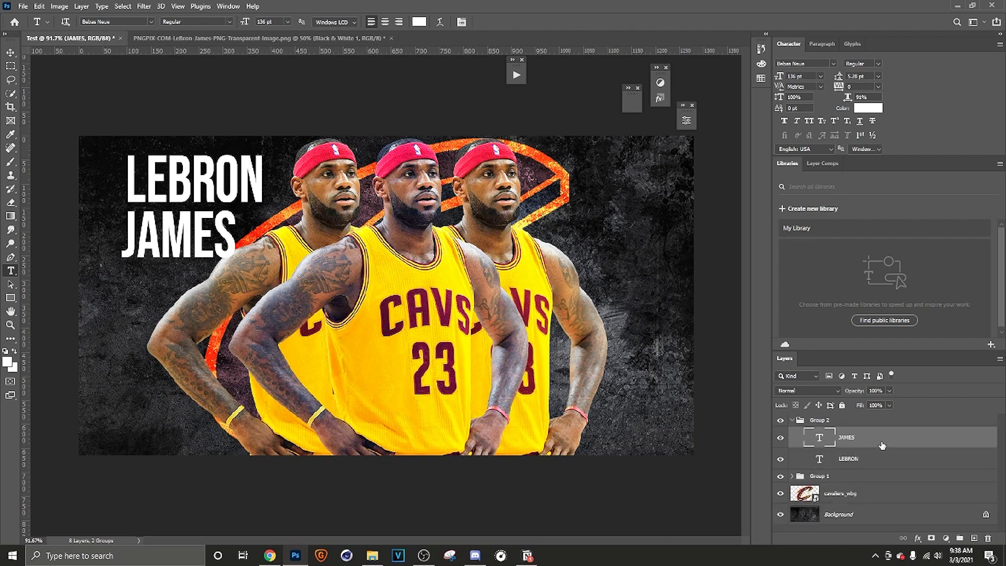
- Give JAMES a Gradient Overlay, Inner Shadow, and Satin at 51% opacity
{"action": "right_click", "coordinate": [882, 444]}
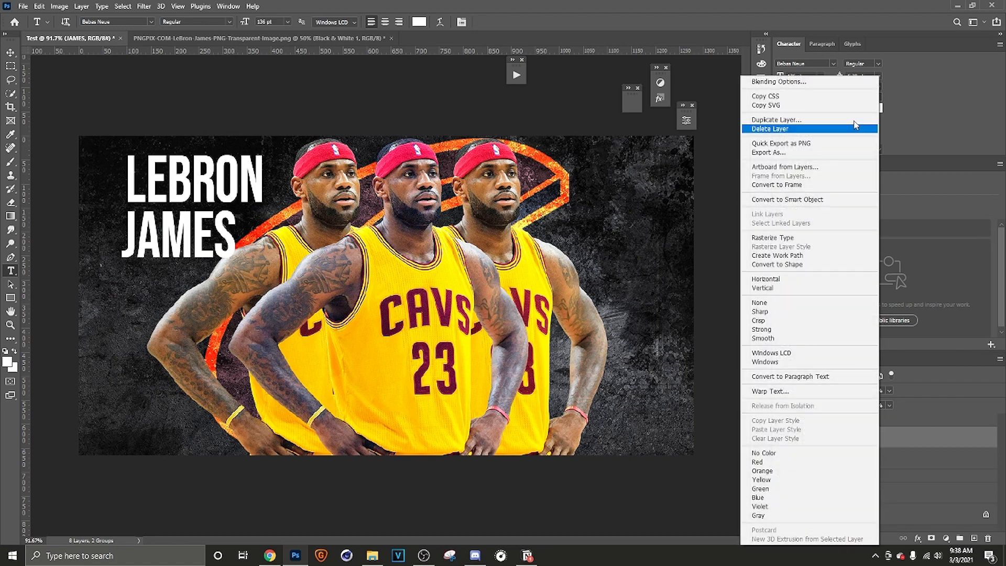
{"action": "left_click", "coordinate": [822, 86]}
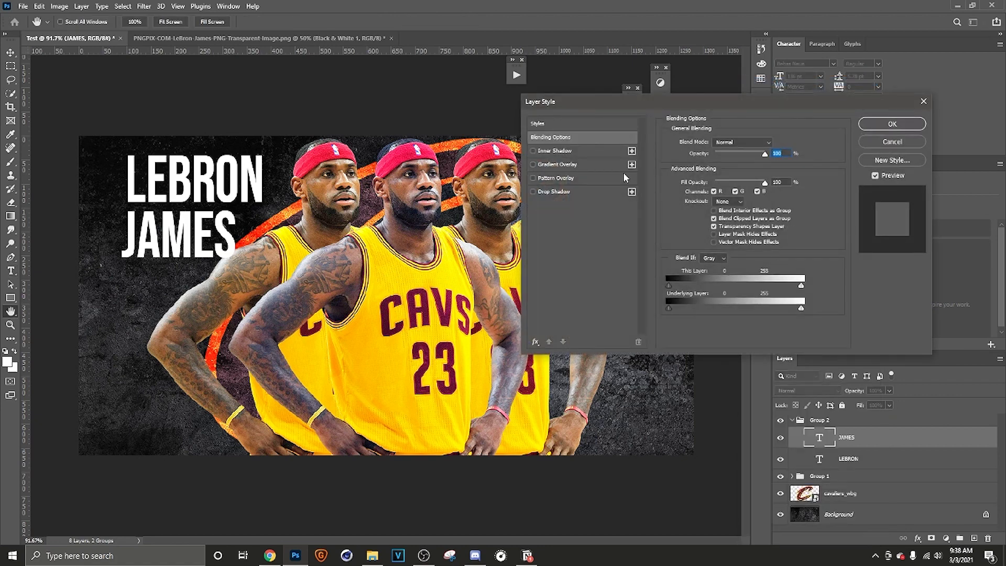
{"action": "left_click", "coordinate": [556, 165]}
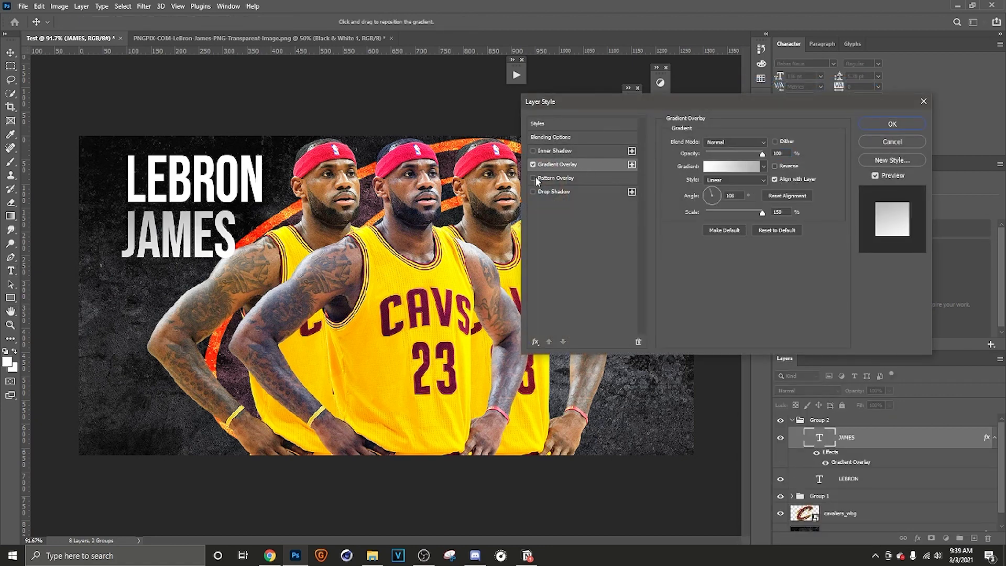
{"action": "left_click", "coordinate": [535, 152]}
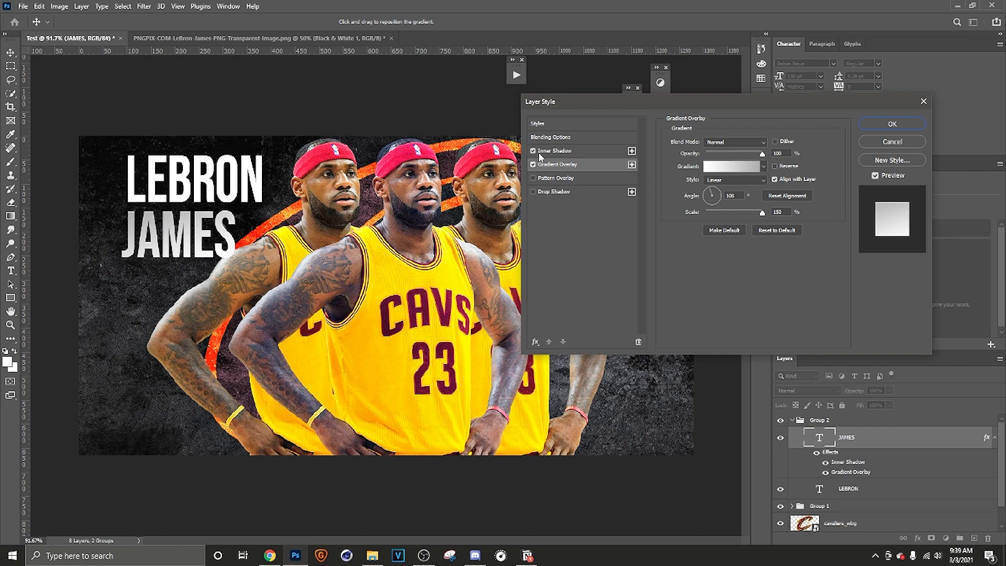
{"action": "left_click", "coordinate": [536, 342]}
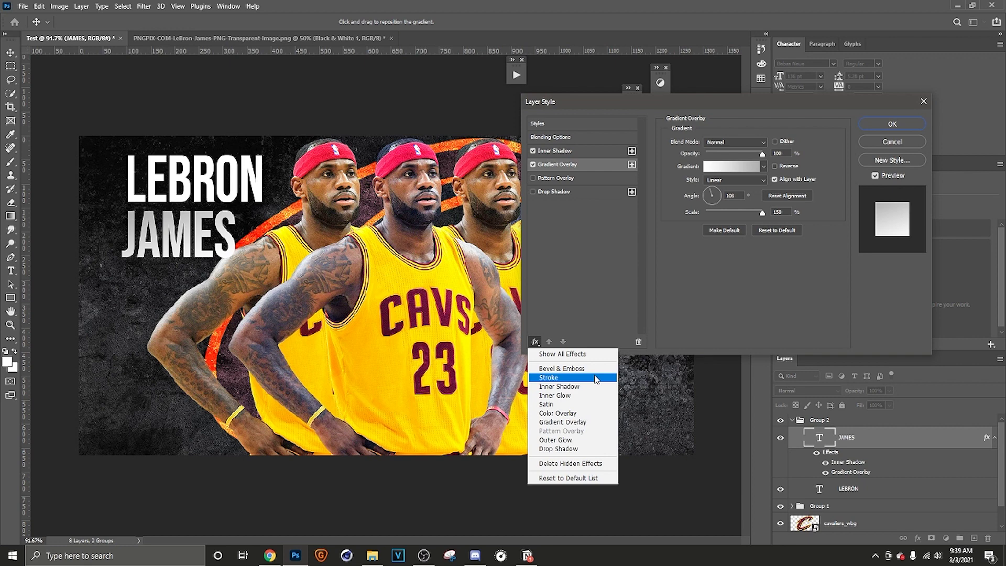
{"action": "left_click", "coordinate": [575, 406]}
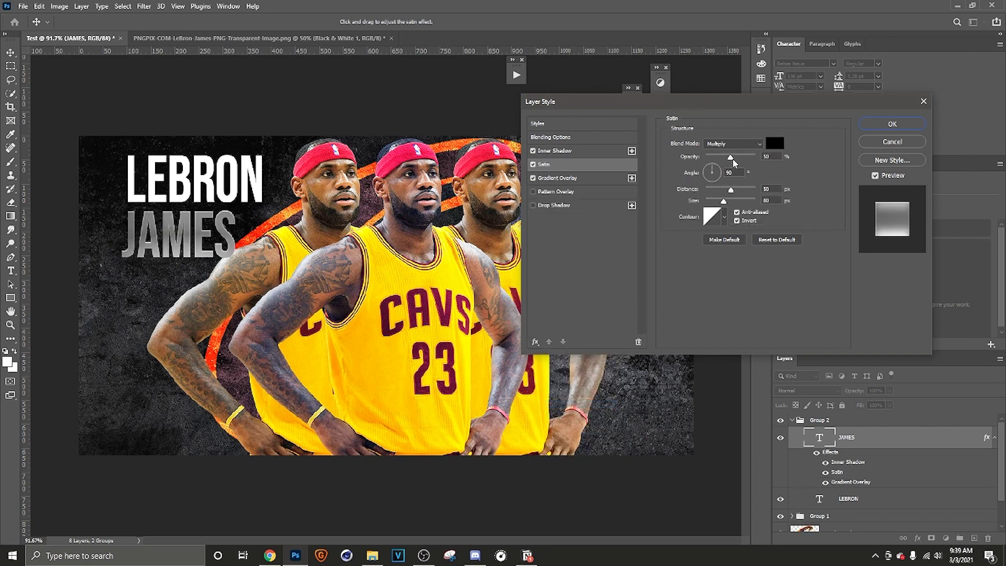
{"action": "mouse_move", "coordinate": [733, 160]}
{"action": "left_mouse_down"}
{"action": "mouse_move", "coordinate": [745, 161]}
{"action": "mouse_move", "coordinate": [732, 160]}
{"action": "left_mouse_up"}
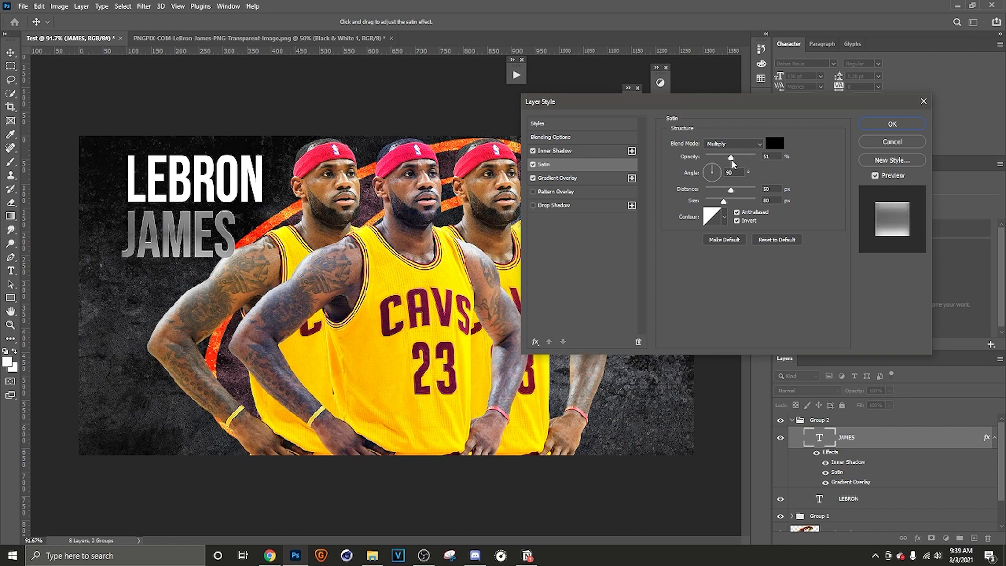
{"action": "left_click", "coordinate": [899, 127]}
- Save JAMES's layer effects as a new style, Style 9
{"action": "right_click", "coordinate": [876, 439]}
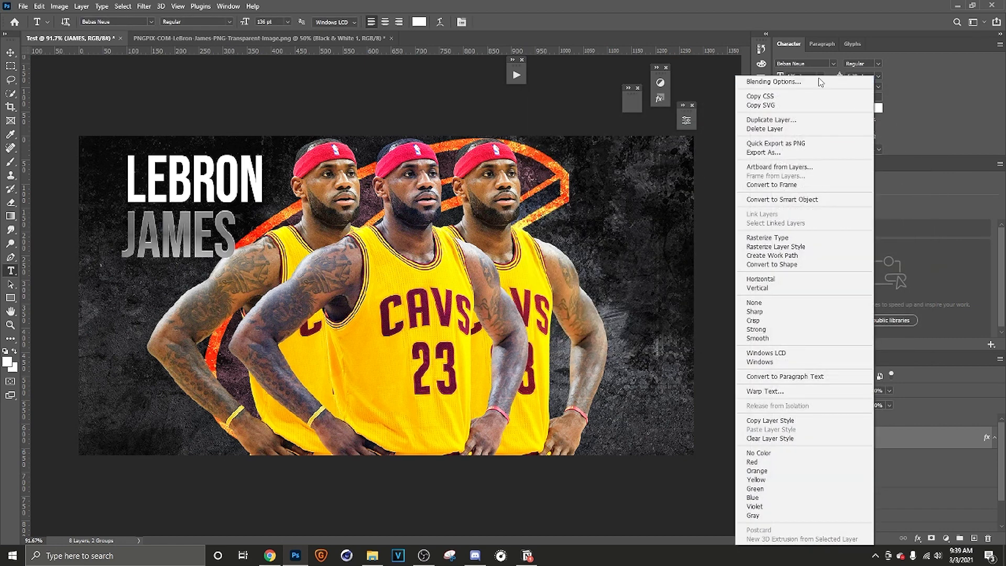
{"action": "left_click", "coordinate": [821, 83]}
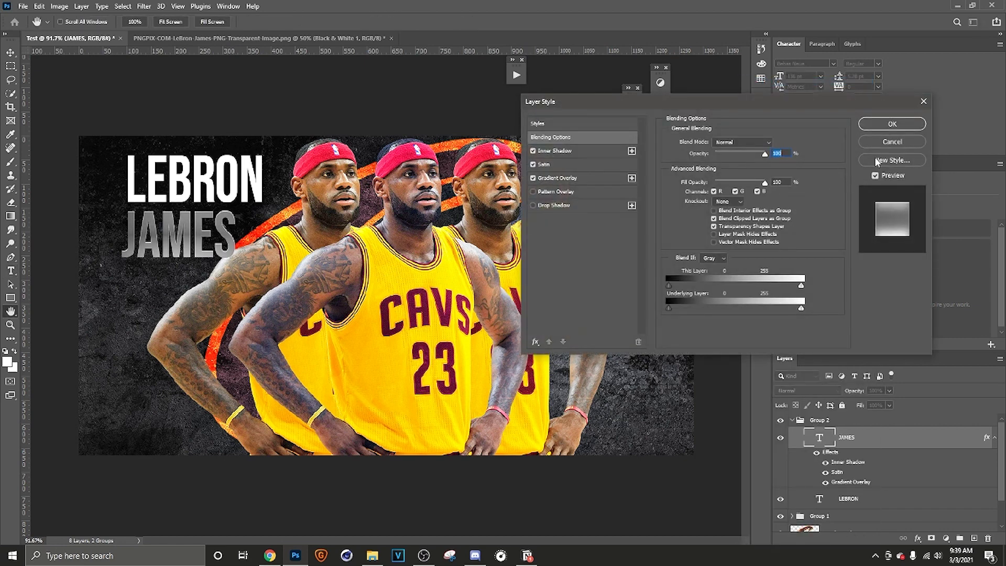
{"action": "left_click", "coordinate": [878, 161]}
{"action": "left_click", "coordinate": [623, 166]}
{"action": "left_click", "coordinate": [893, 124]}
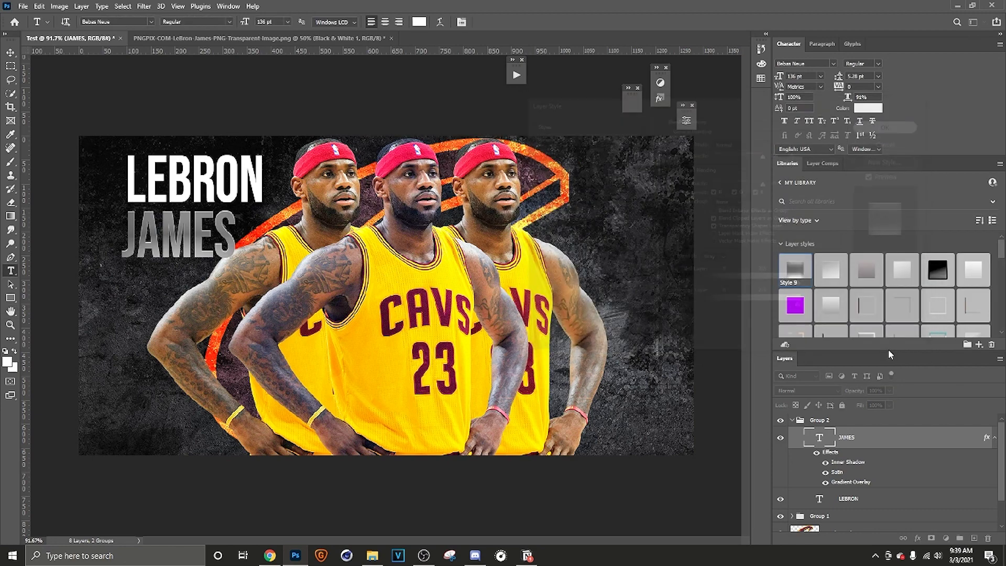
- Apply Style 9 to the LEBRON layer and collapse Group 2
{"action": "left_click", "coordinate": [876, 498]}
{"action": "right_click", "coordinate": [875, 498]}
{"action": "left_click", "coordinate": [904, 33]}
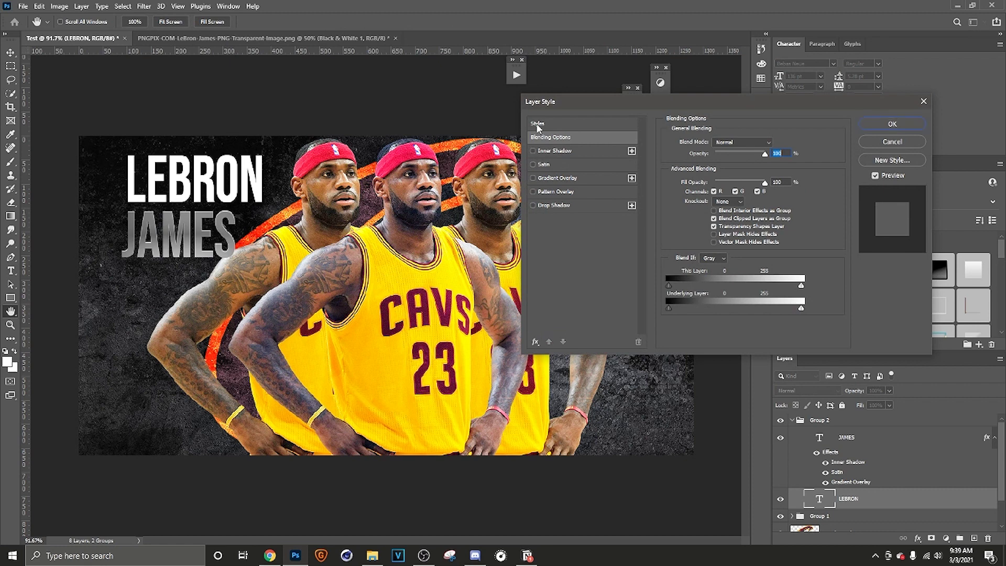
{"action": "left_click", "coordinate": [555, 125]}
{"action": "left_click", "coordinate": [670, 225]}
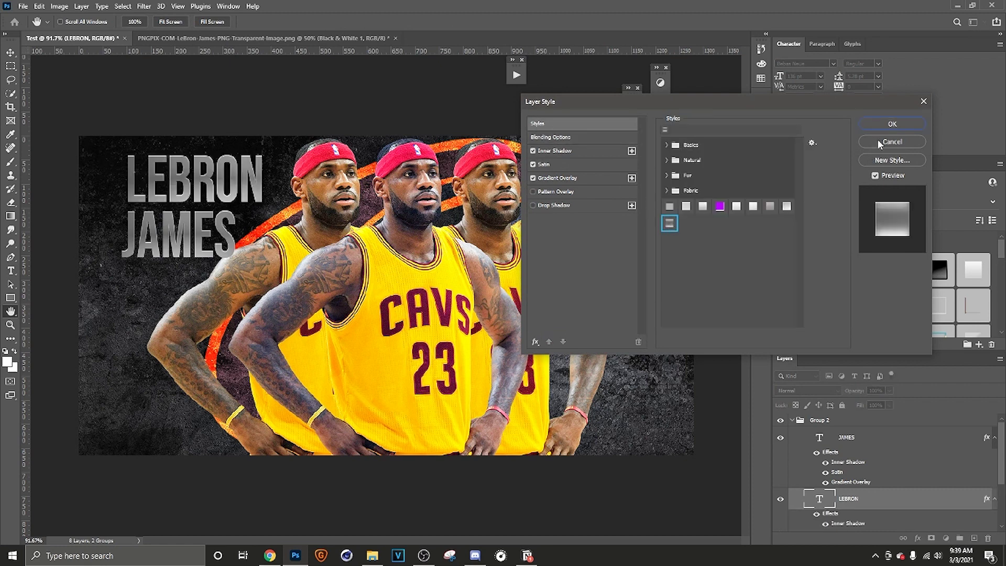
{"action": "left_click", "coordinate": [894, 125]}
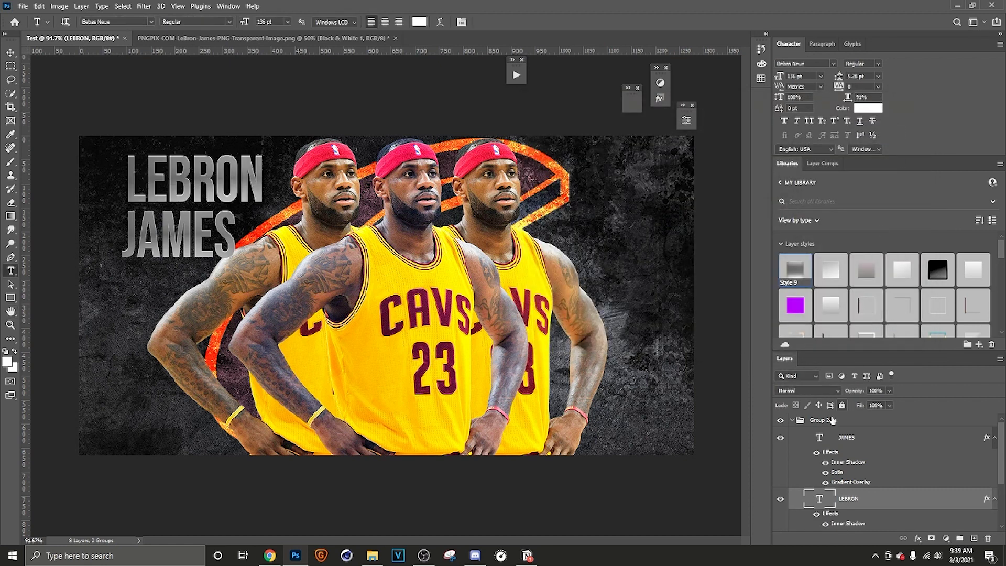
{"action": "left_click", "coordinate": [793, 421]}
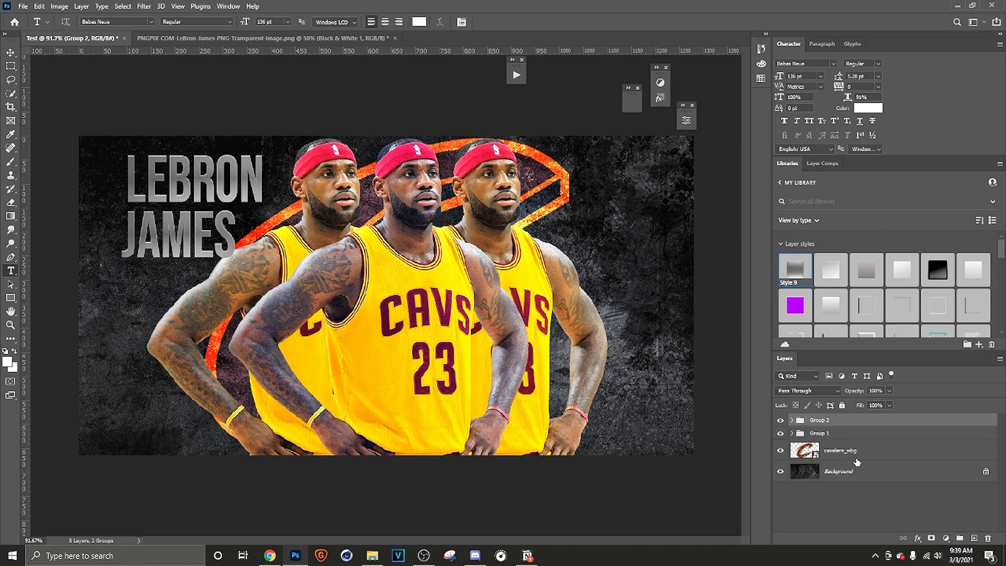
- Merge all layers into one Background layer and apply the Cha Camera Raw preset
{"action": "left_click", "coordinate": [866, 472], "text": "shift"}
{"action": "key", "text": "ctrl+e"}
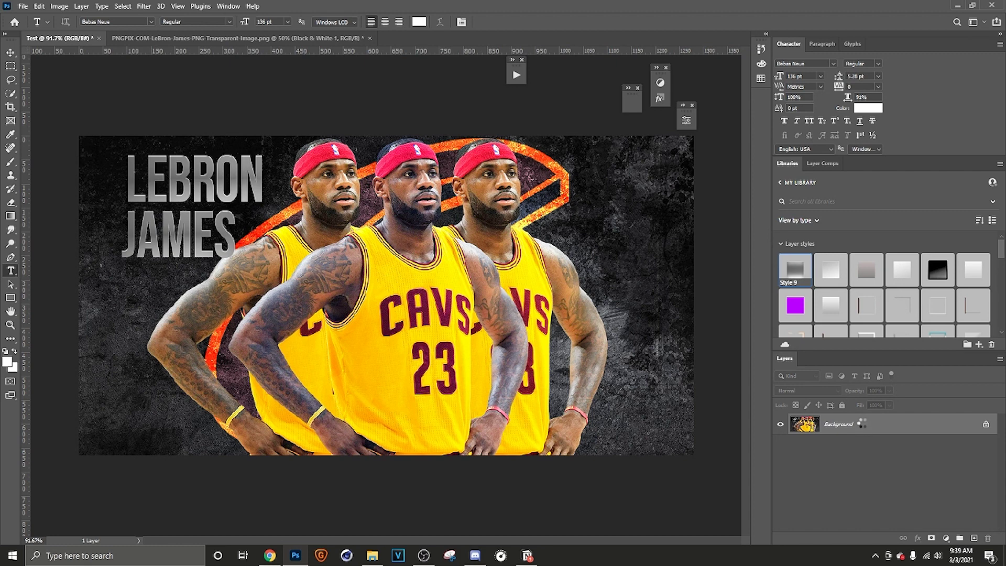
{"action": "key", "text": "ctrl+shift+a"}
{"action": "left_click", "coordinate": [995, 138]}
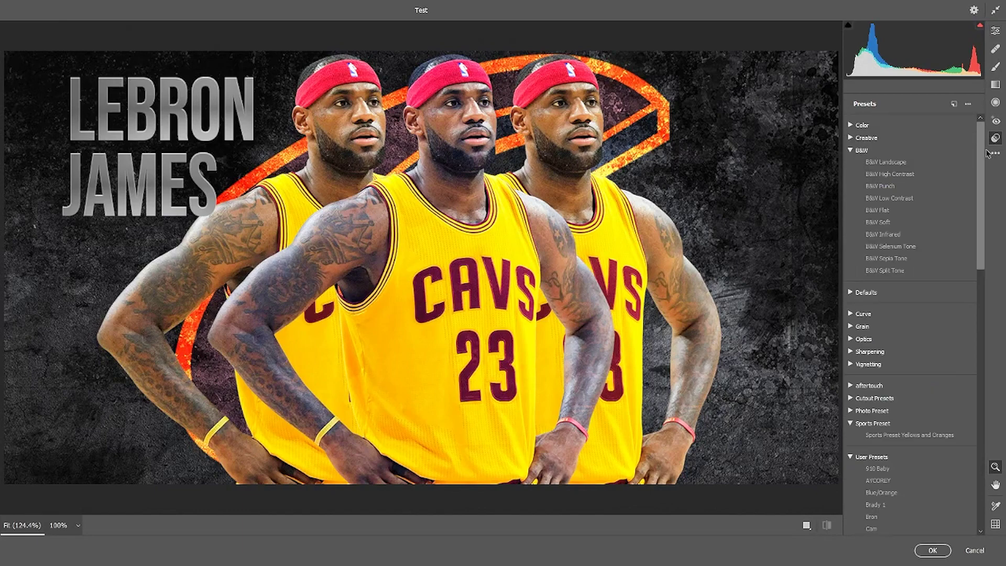
{"action": "scroll", "coordinate": [917, 346], "scroll_direction": "down", "scroll_amount": 5}
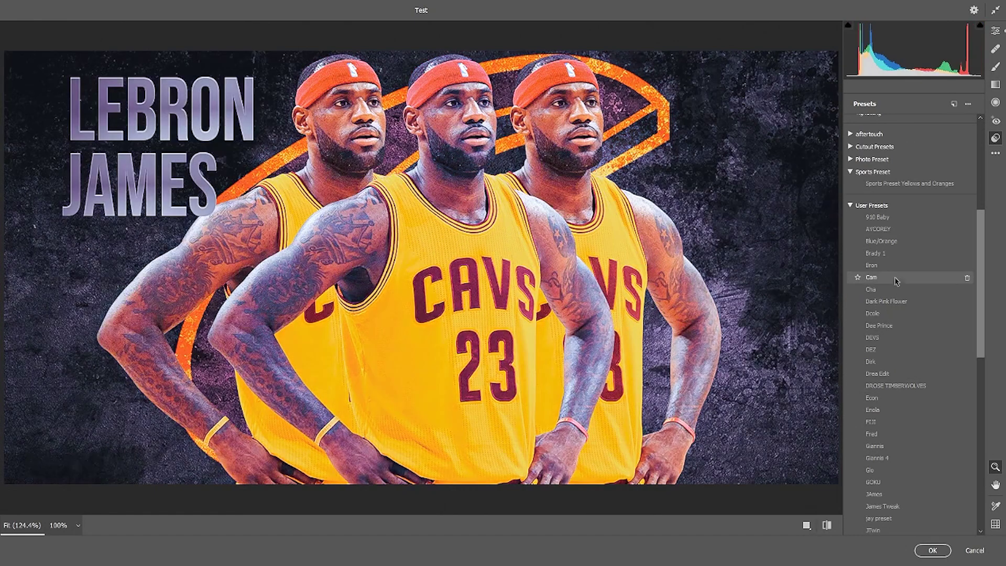
{"action": "left_click", "coordinate": [894, 289]}
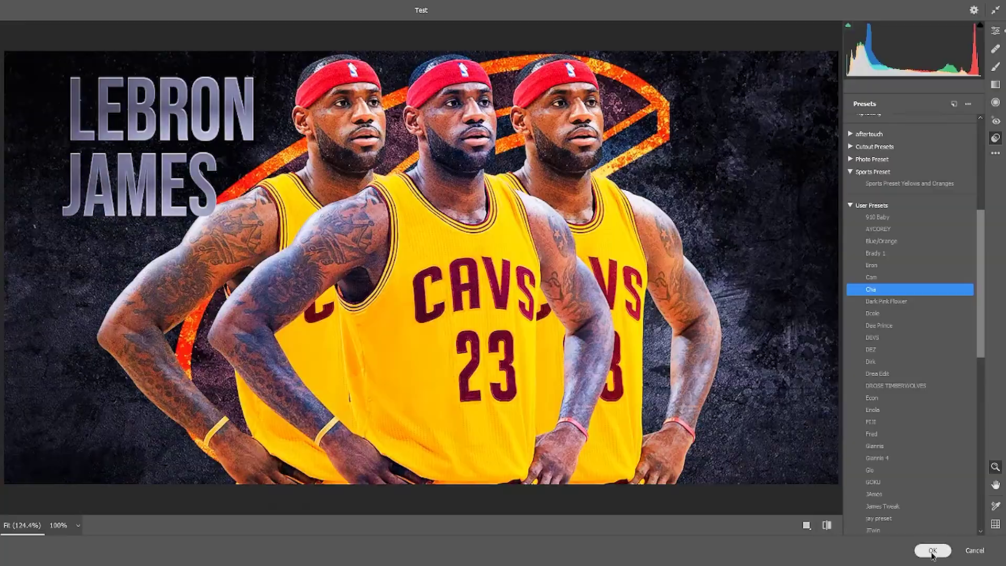
{"action": "left_click", "coordinate": [933, 550]}
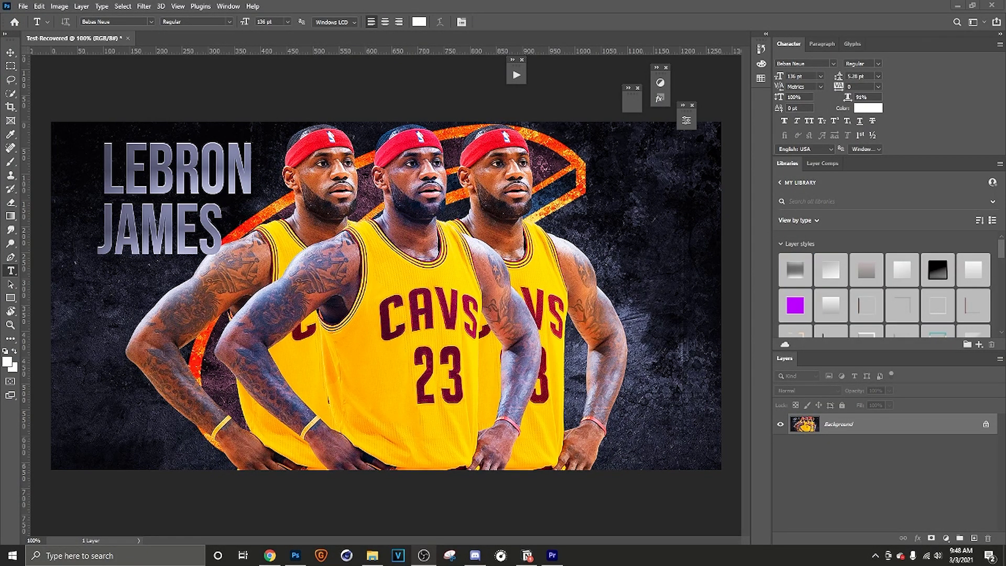
- Save the poster as Test-Recovered.jpg, a quality-9 progressive JPEG
{"action": "left_click", "coordinate": [29, 8]}
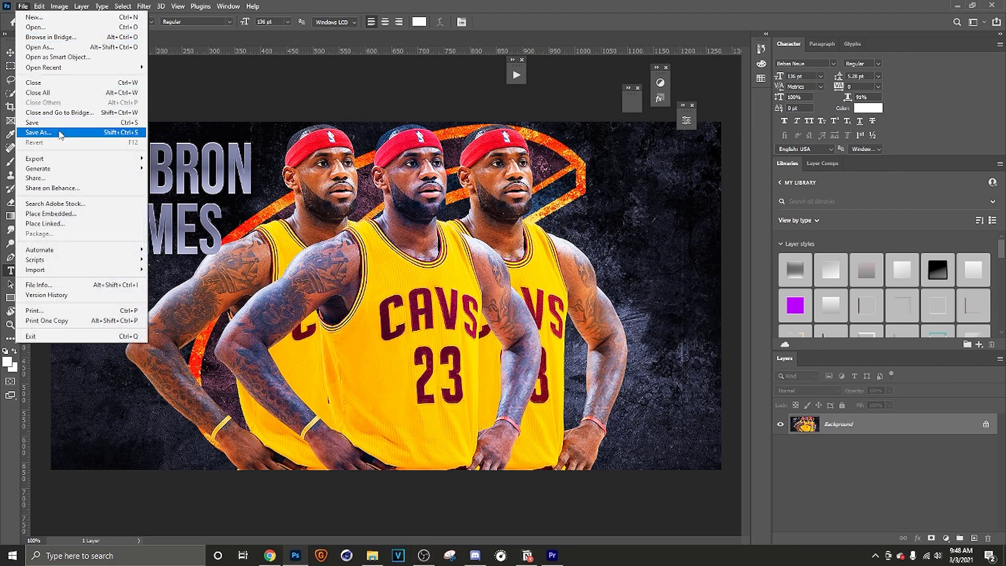
{"action": "mouse_move", "coordinate": [67, 162]}
{"action": "left_click", "coordinate": [64, 137]}
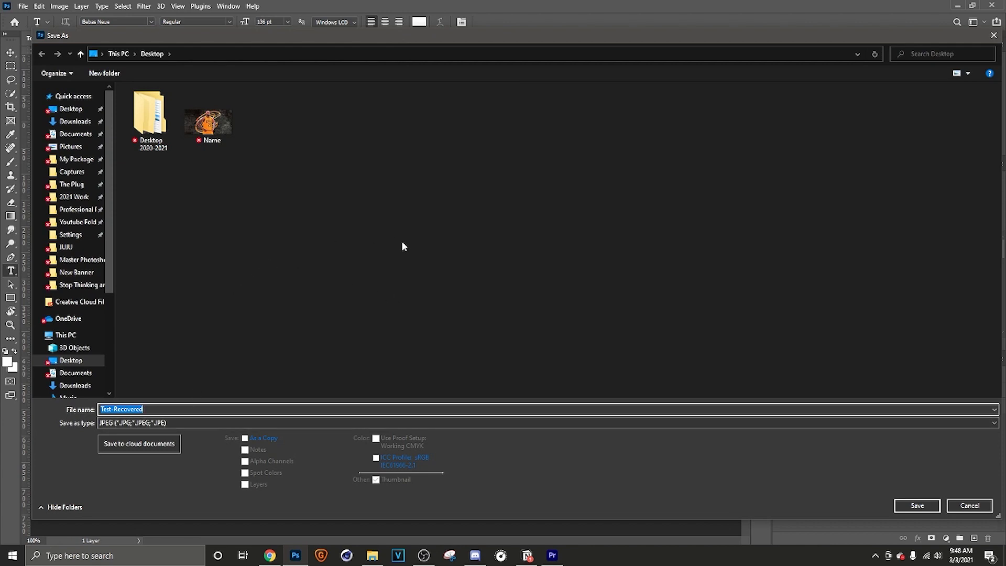
{"action": "left_click", "coordinate": [918, 506]}
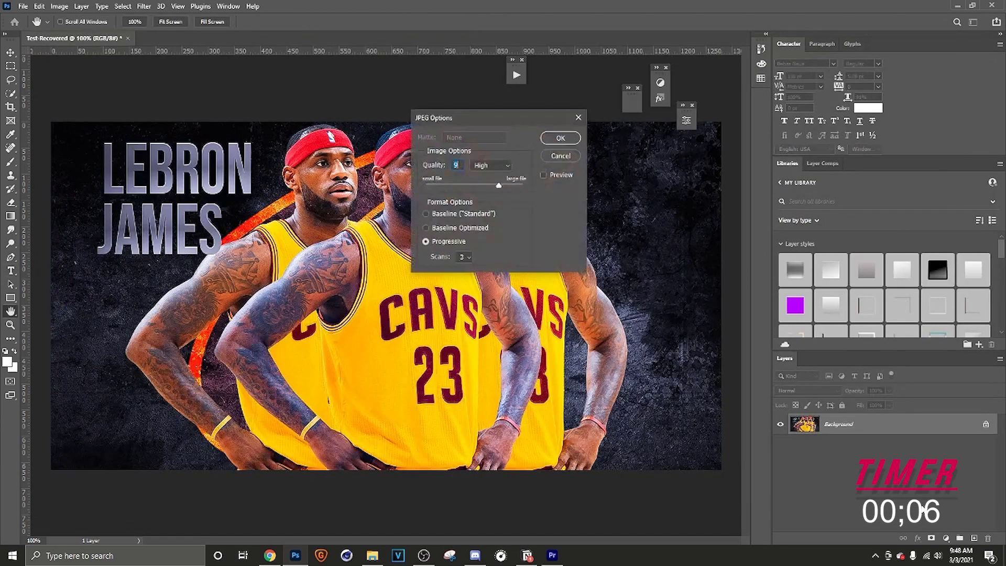
{"action": "left_click", "coordinate": [562, 139]}
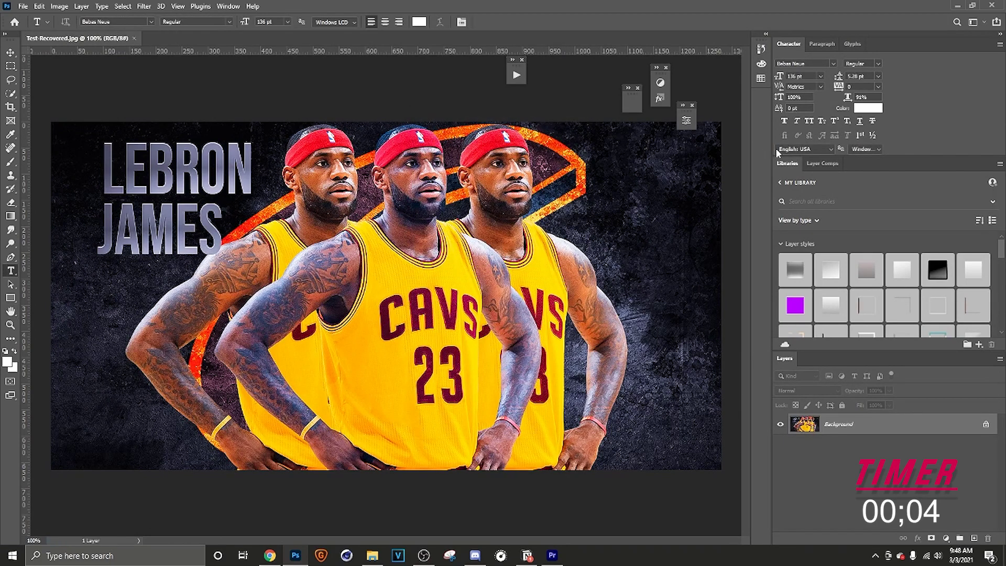